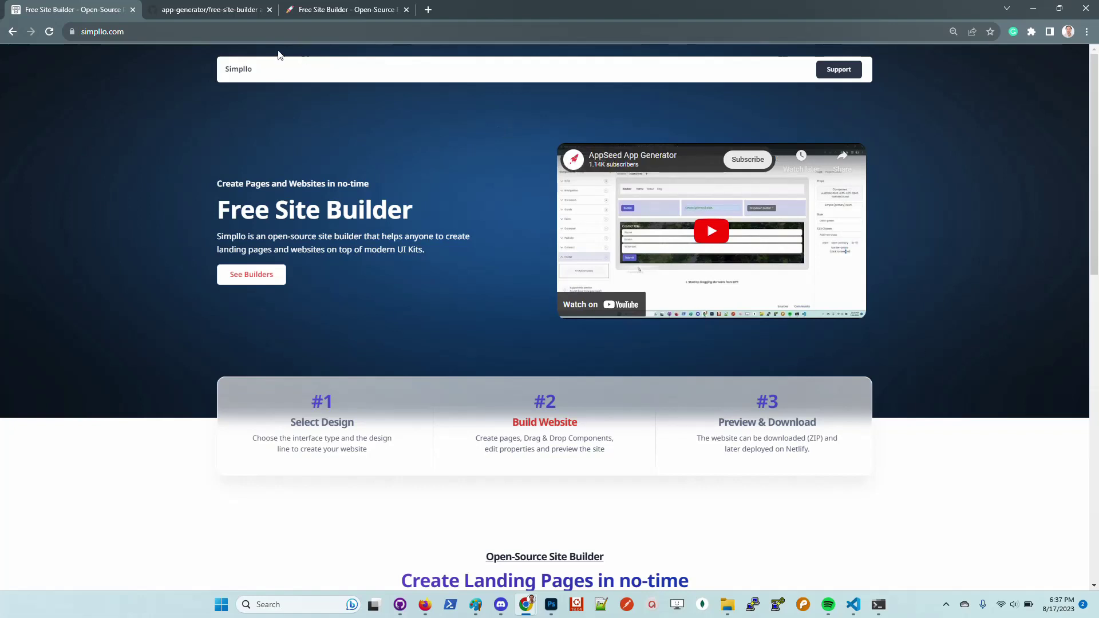
Examine the available site builders on the Simpllo home page
click(266, 269)
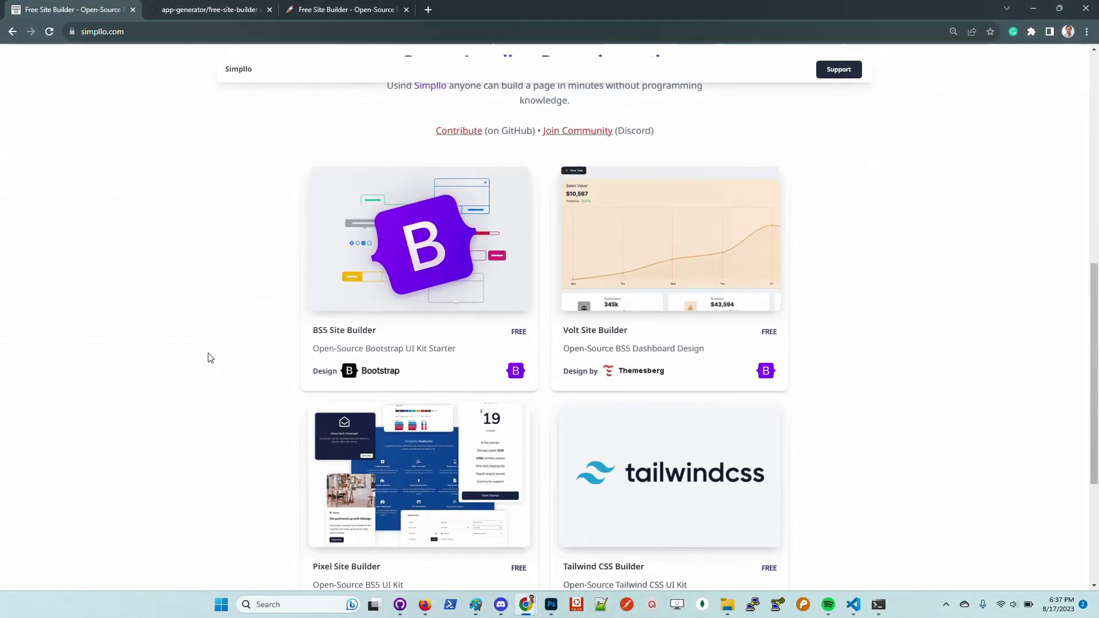
scroll(208, 355, up, 7)
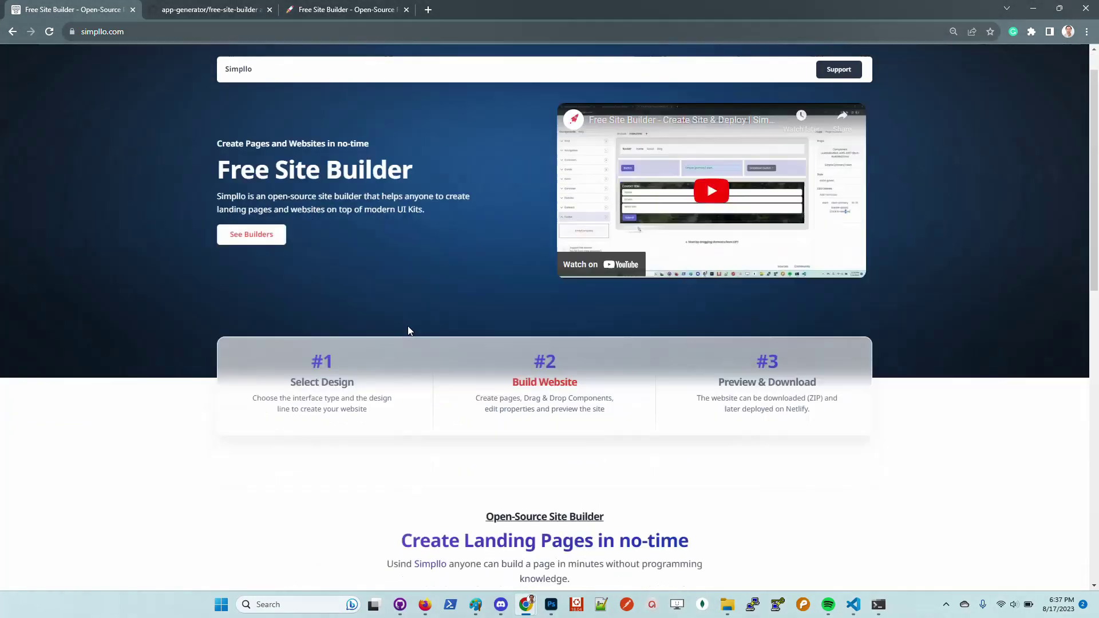
scroll(409, 327, down, 13)
scroll(377, 298, up, 2)
scroll(361, 341, up, 4)
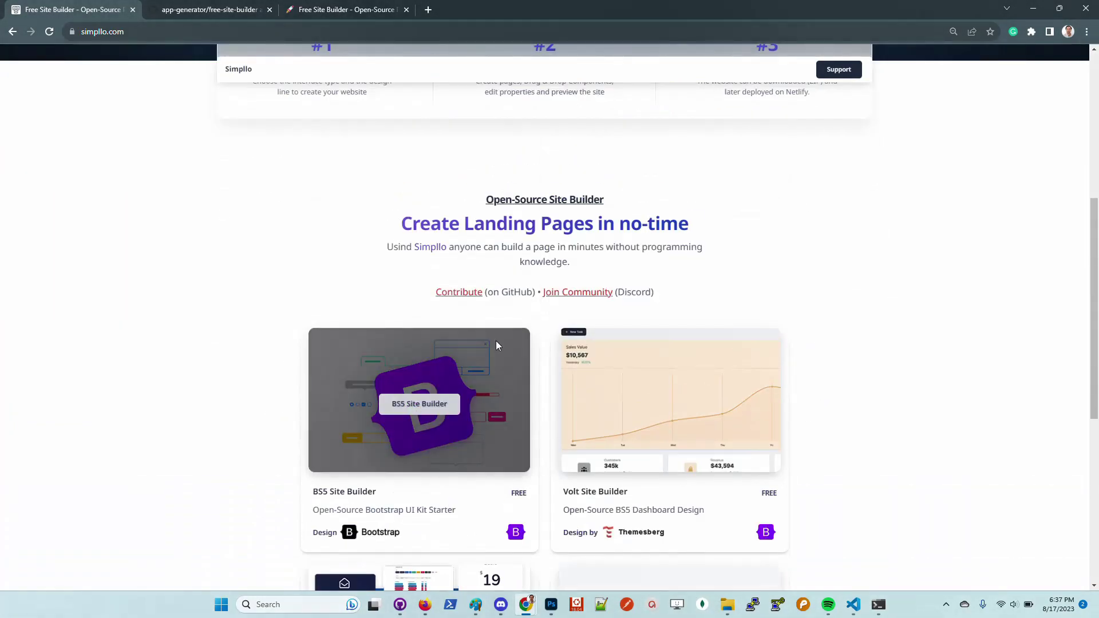
Open the free-site-builder GitHub repository, review its README with the roadmap and build instructions, and view the kit-volt branch
click(526, 201)
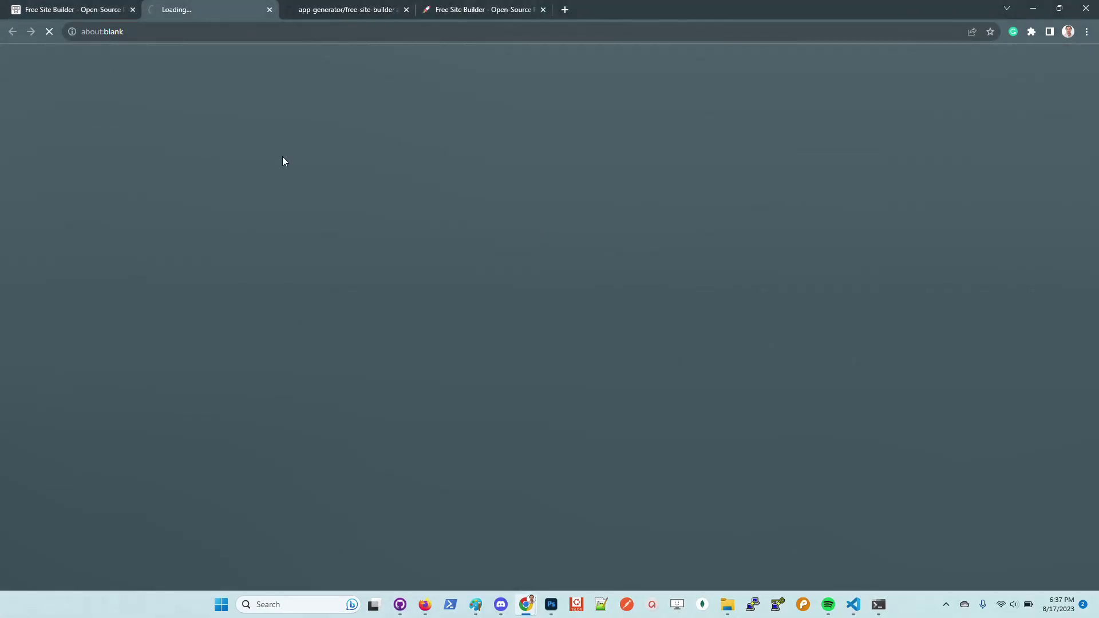
scroll(163, 348, down, 8)
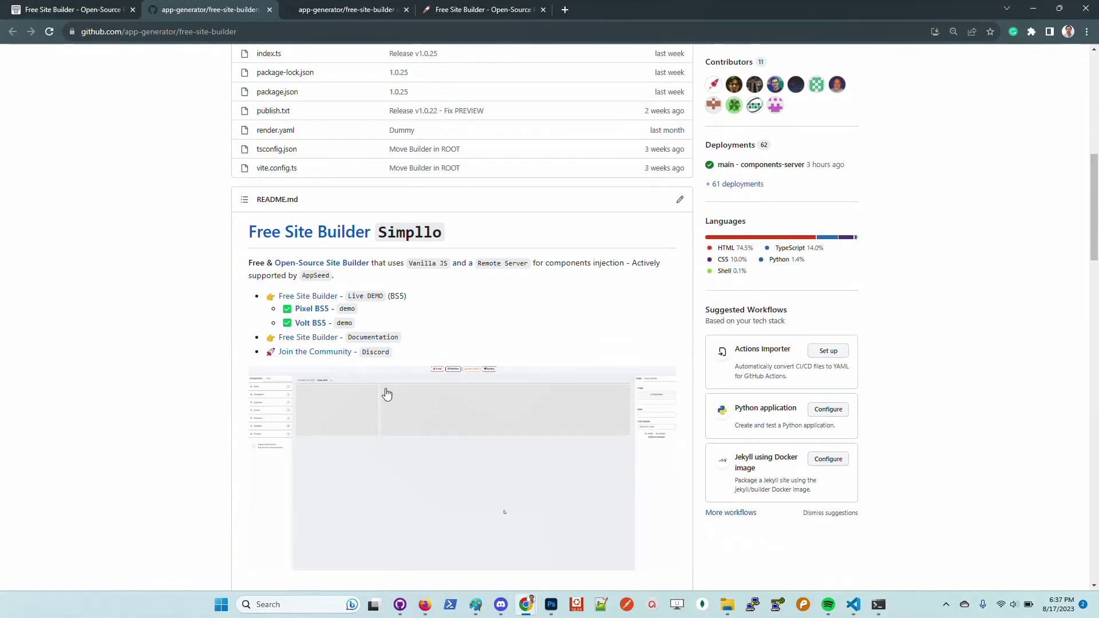
scroll(486, 401, down, 4)
scroll(458, 409, down, 3)
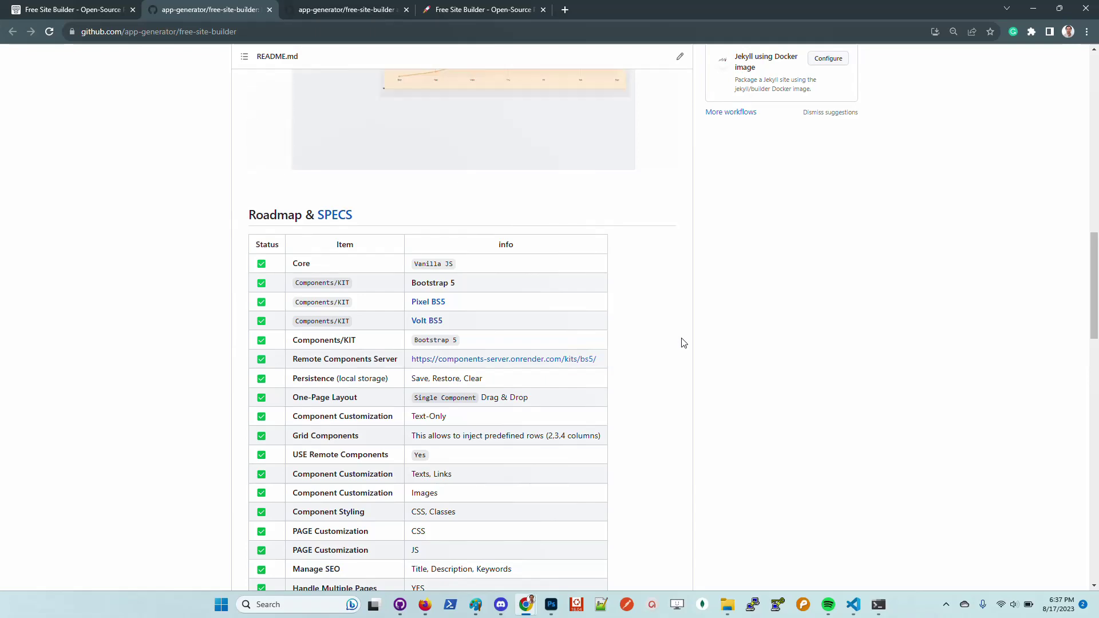
scroll(147, 320, up, 7)
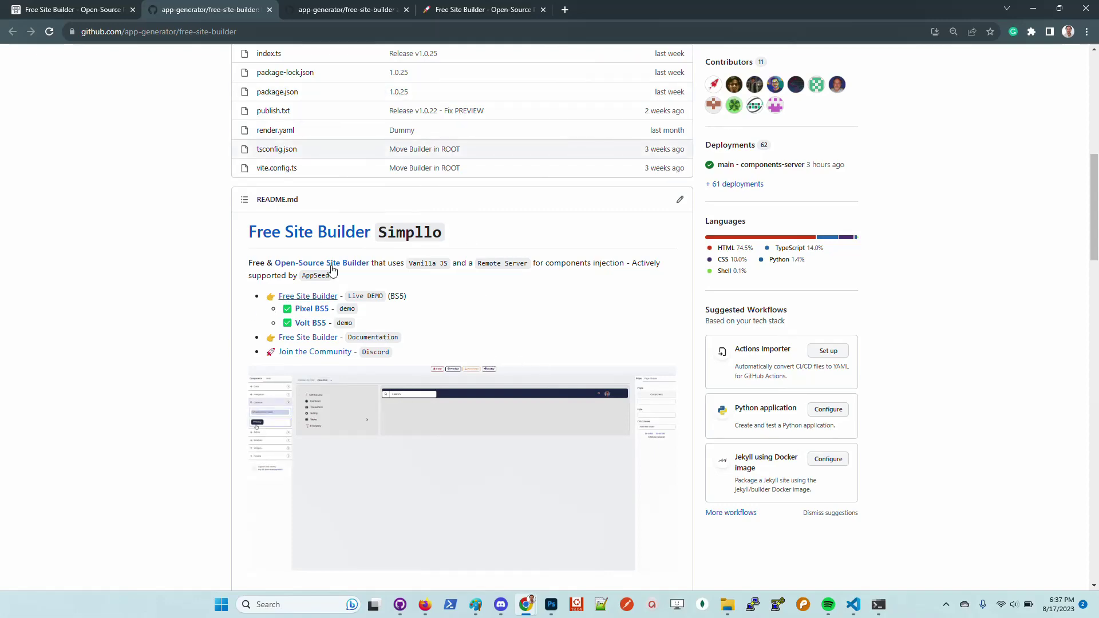
scroll(135, 376, down, 15)
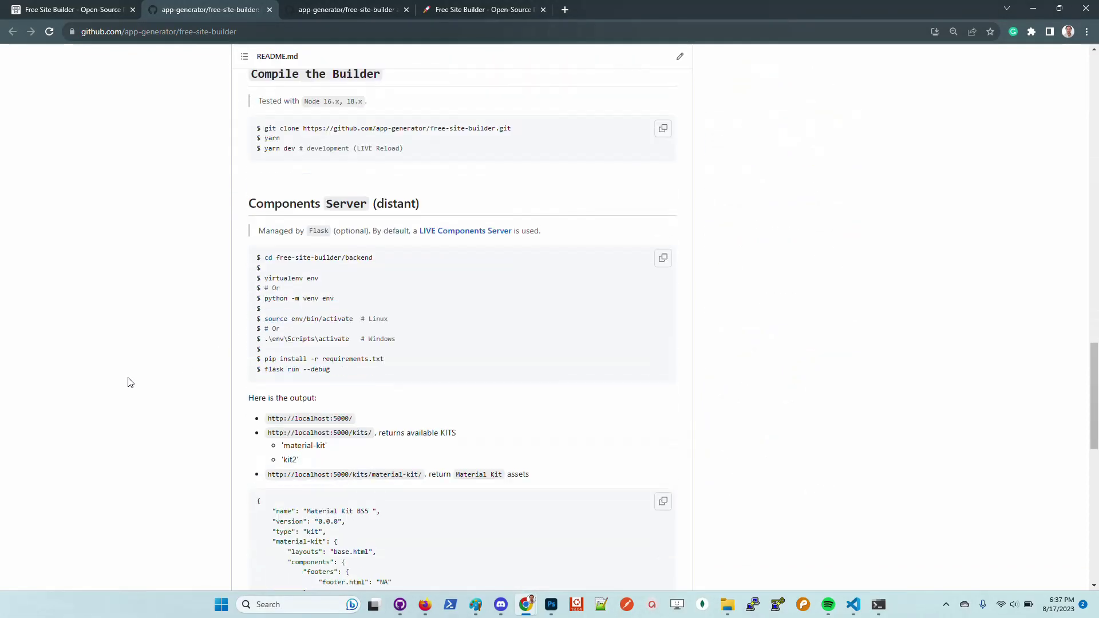
scroll(129, 375, up, 10)
click(332, 9)
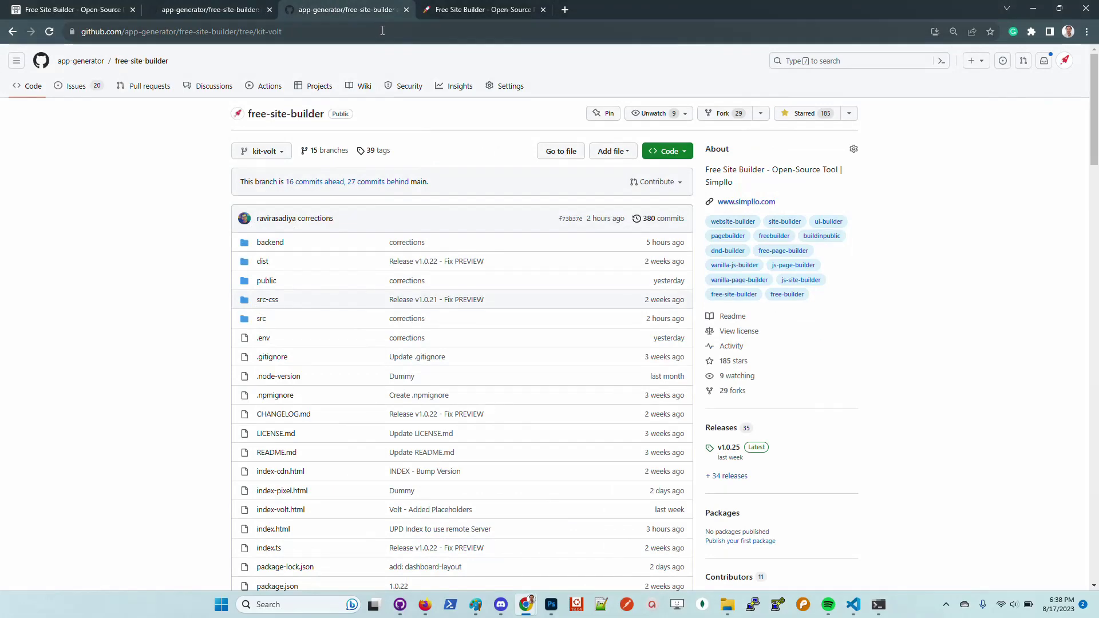
In the local Free Site Builder, add the Volt Overview sidebar to index.html's dark column and the search navigation bar to its content area
click(463, 10)
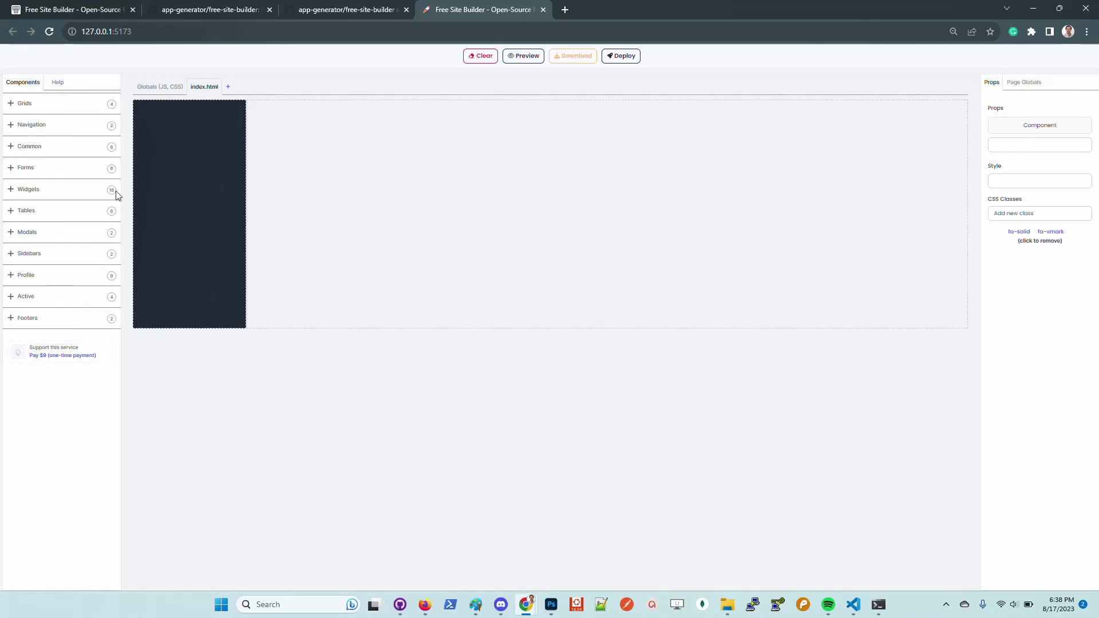
click(53, 252)
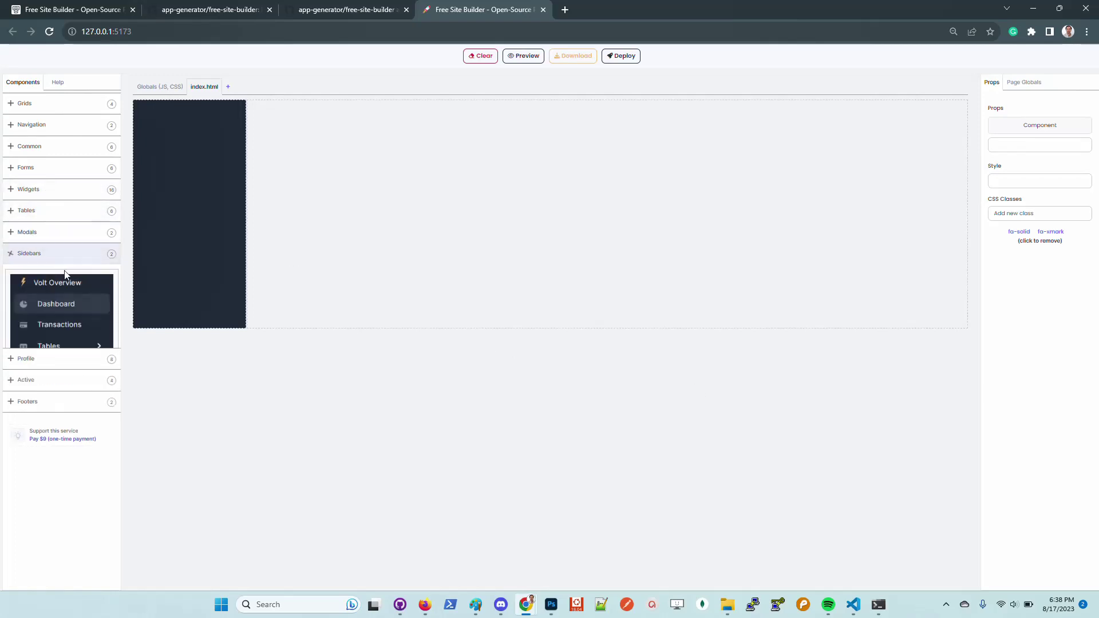
drag(65, 275, 188, 202)
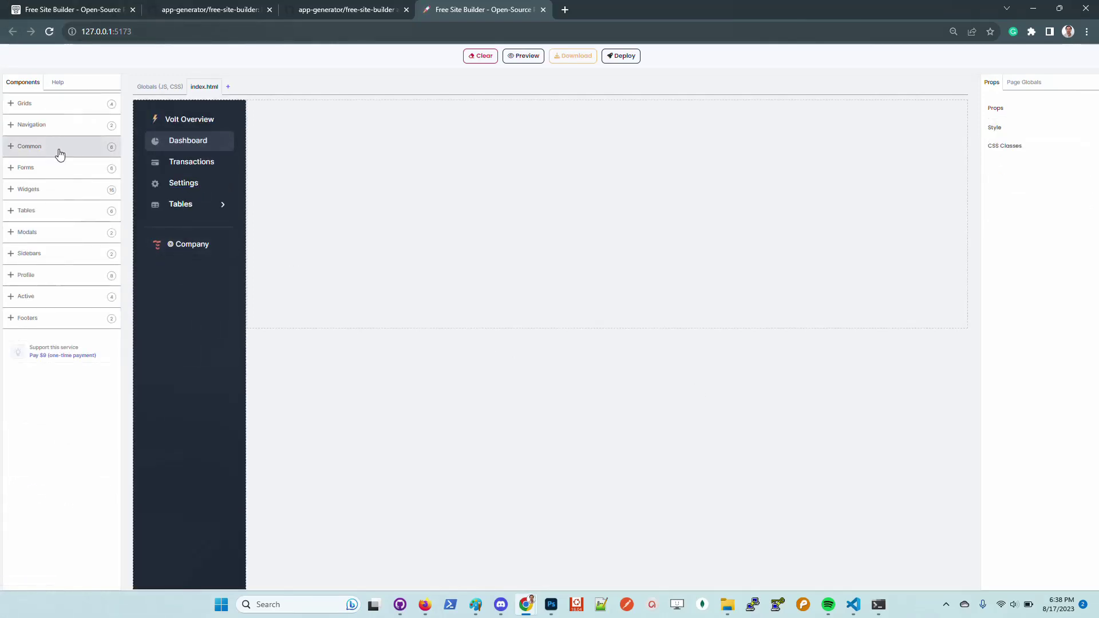
click(50, 124)
drag(88, 157, 331, 115)
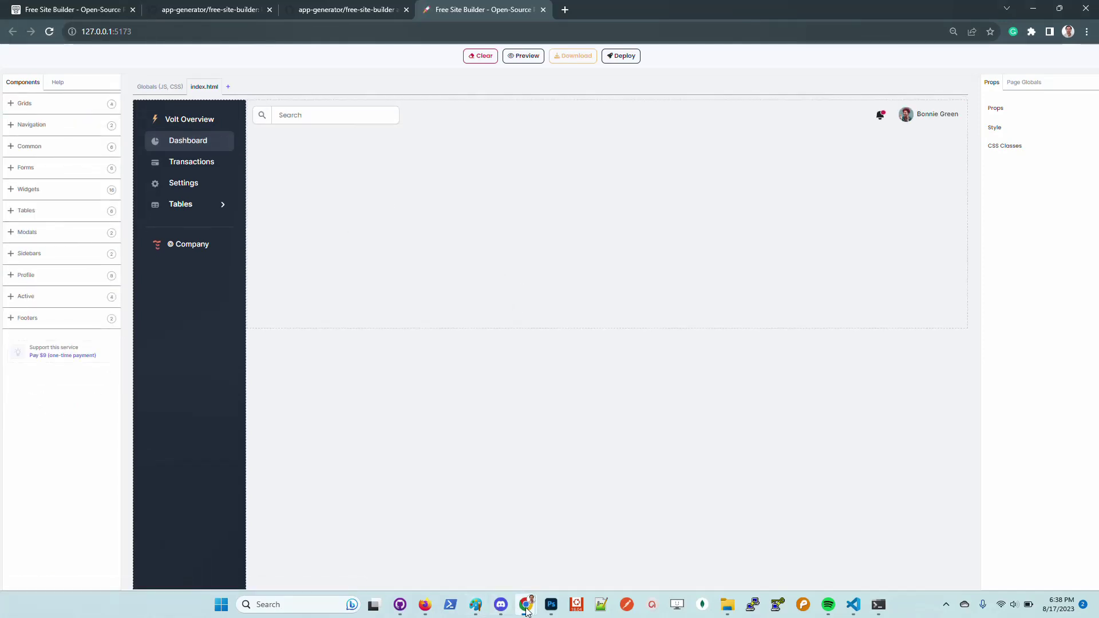
Switch to the Volt Bootstrap 5 Dashboard demo and examine its dashboard layout, including the New Task menu options
mouse_move(527, 611)
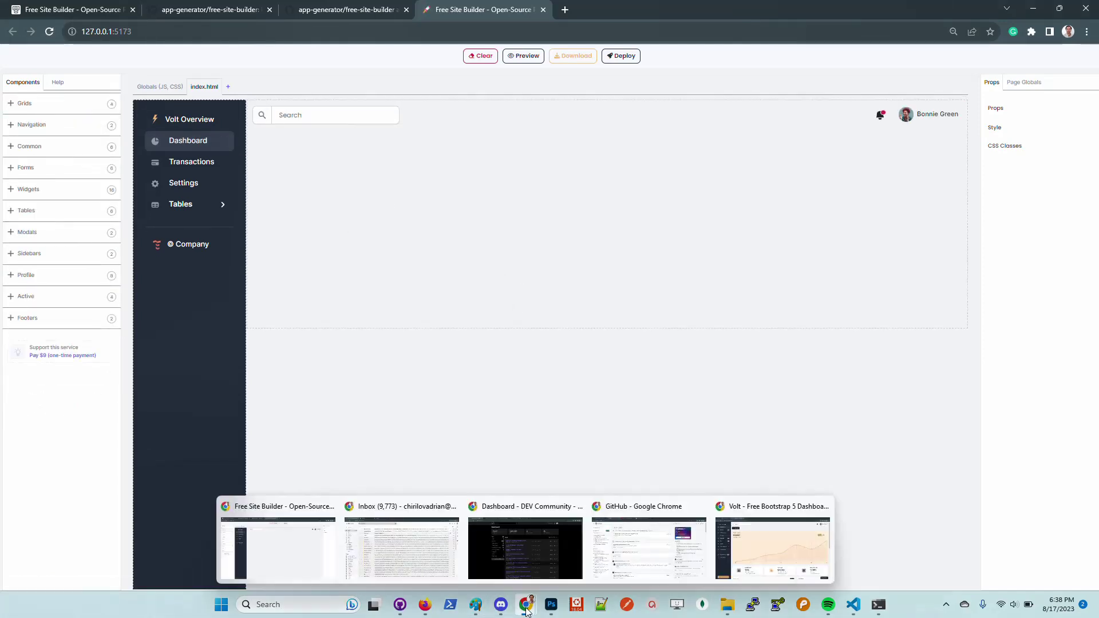
click(792, 557)
key(ctrl+minus)
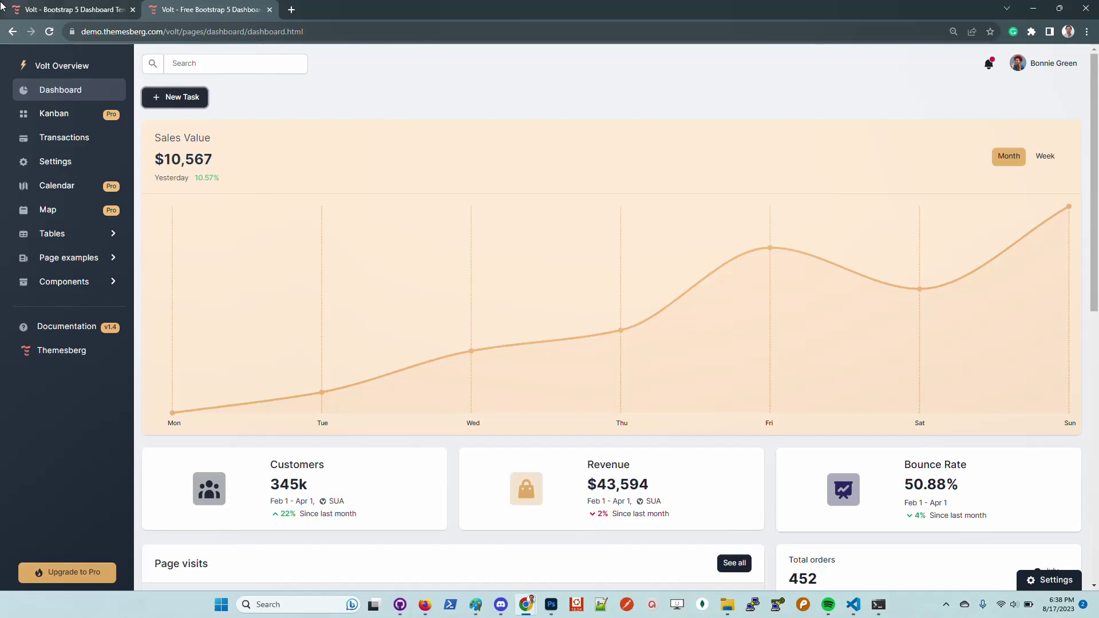
click(63, 10)
click(229, 10)
scroll(520, 348, down, 8)
scroll(475, 366, up, 8)
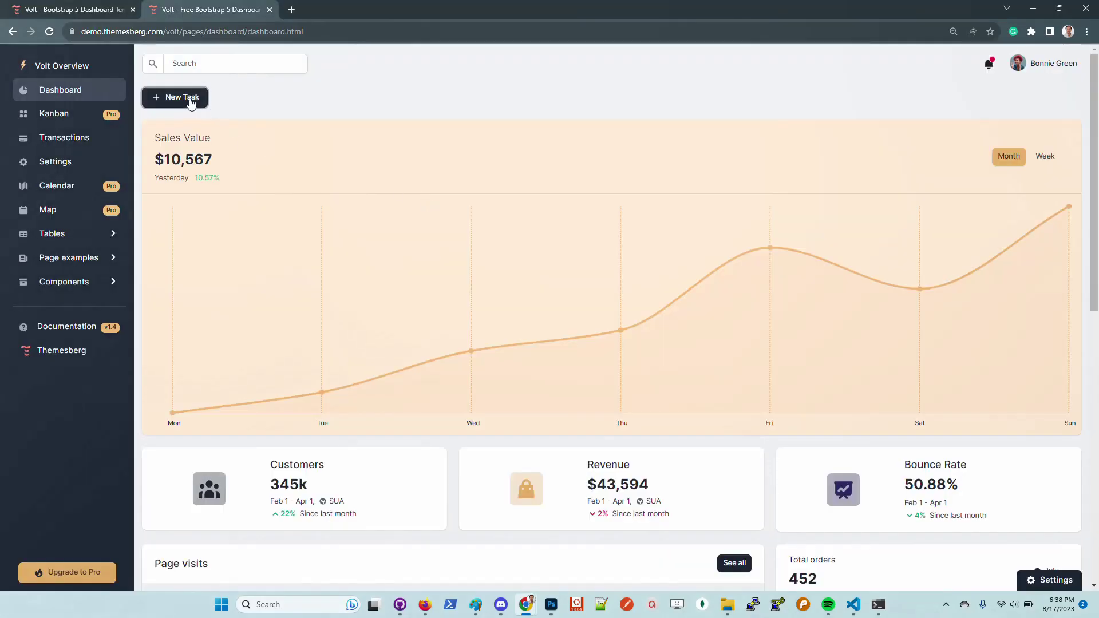
click(190, 101)
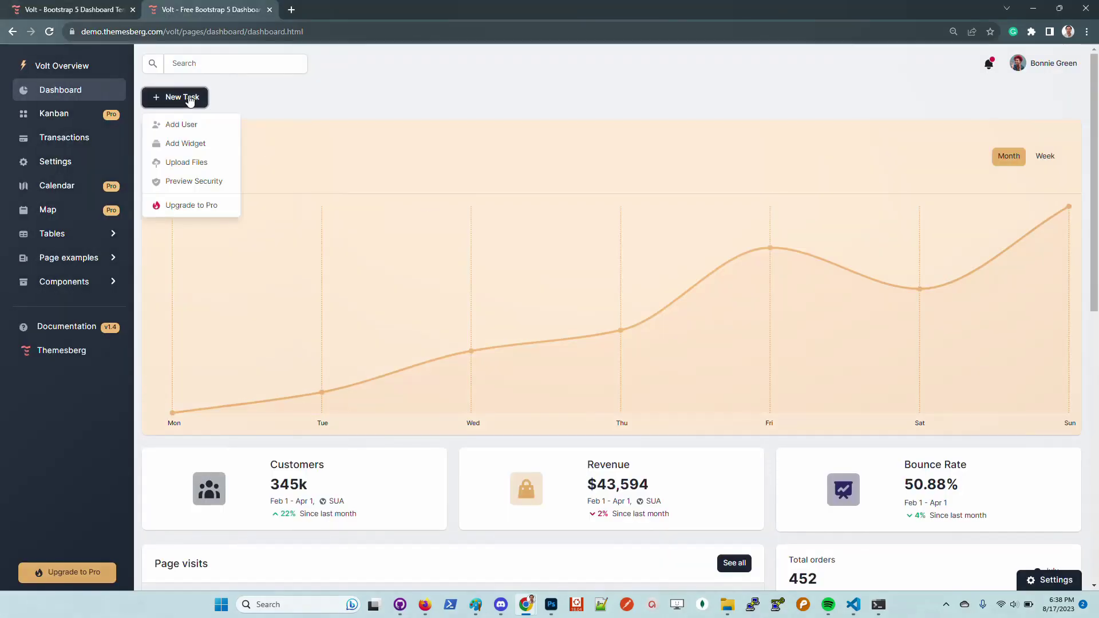
click(216, 112)
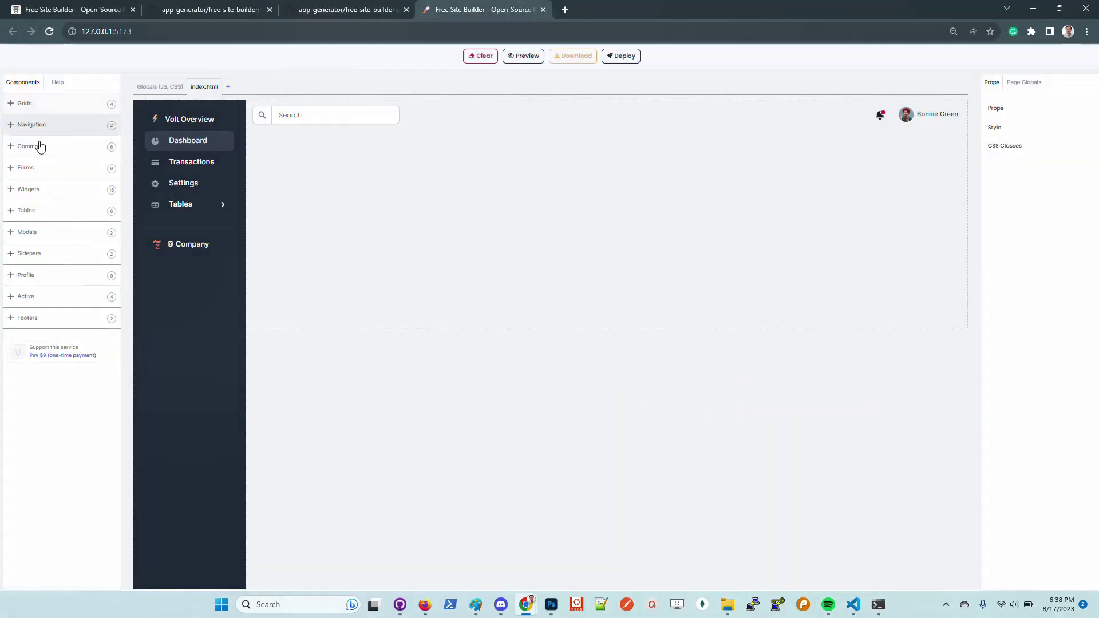
Back in the site builder, add the New Task button below the navigation bar and the Sales Value line chart beneath it
click(41, 148)
drag(50, 178, 299, 162)
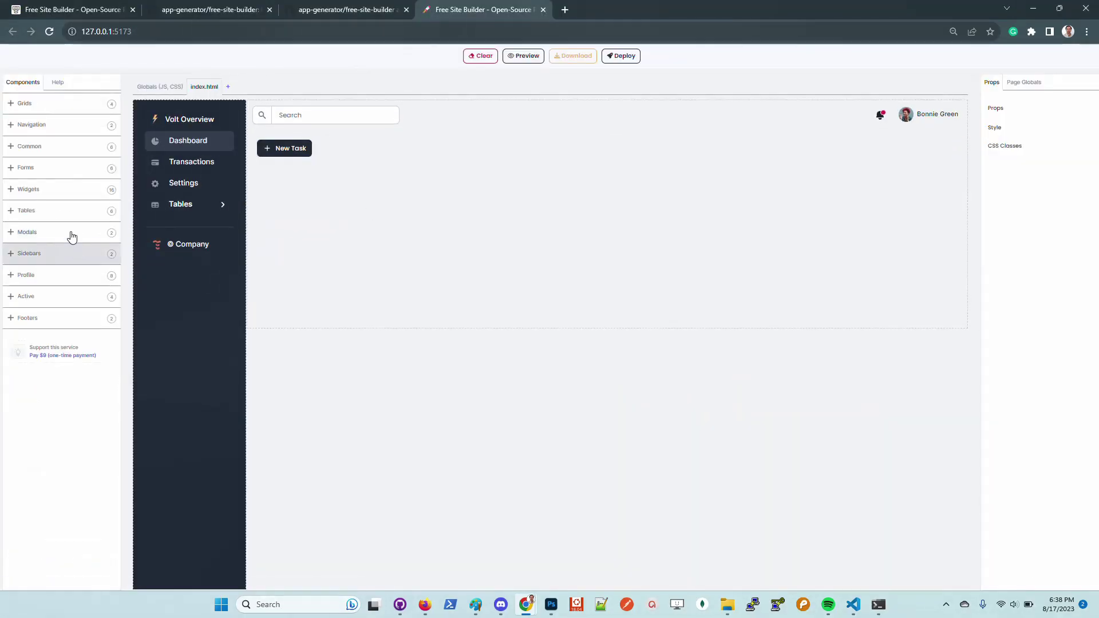
click(44, 296)
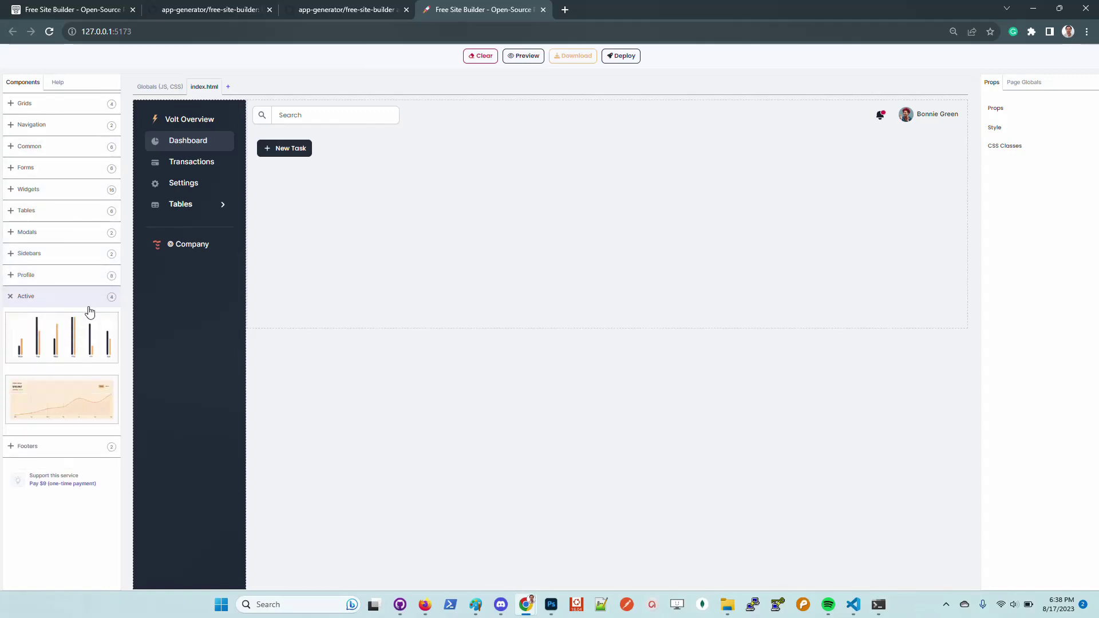
drag(67, 398, 358, 206)
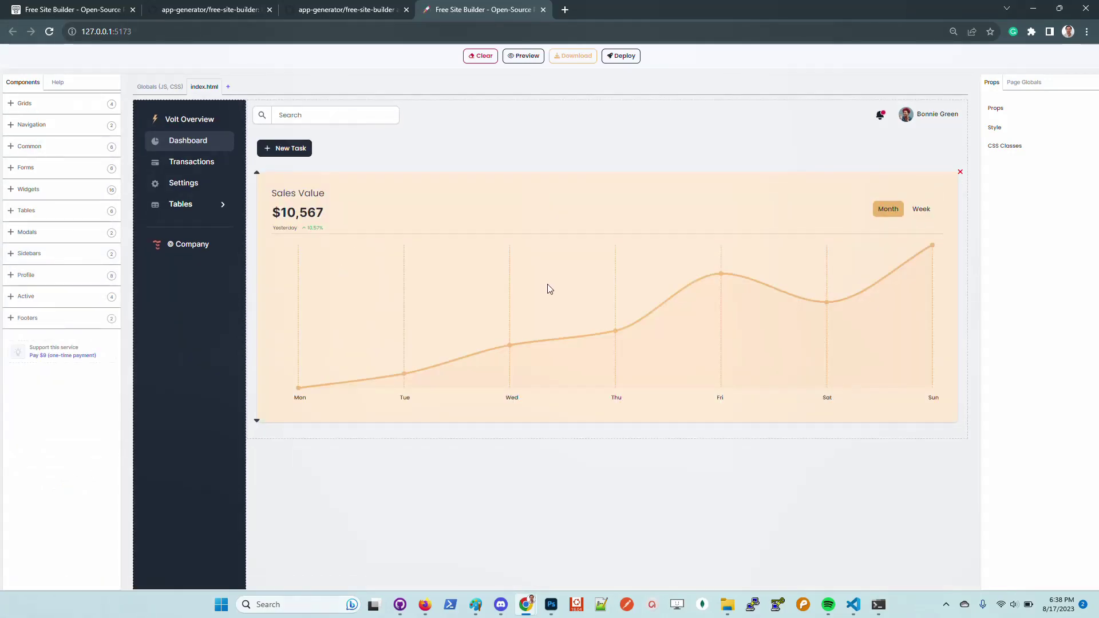
click(720, 273)
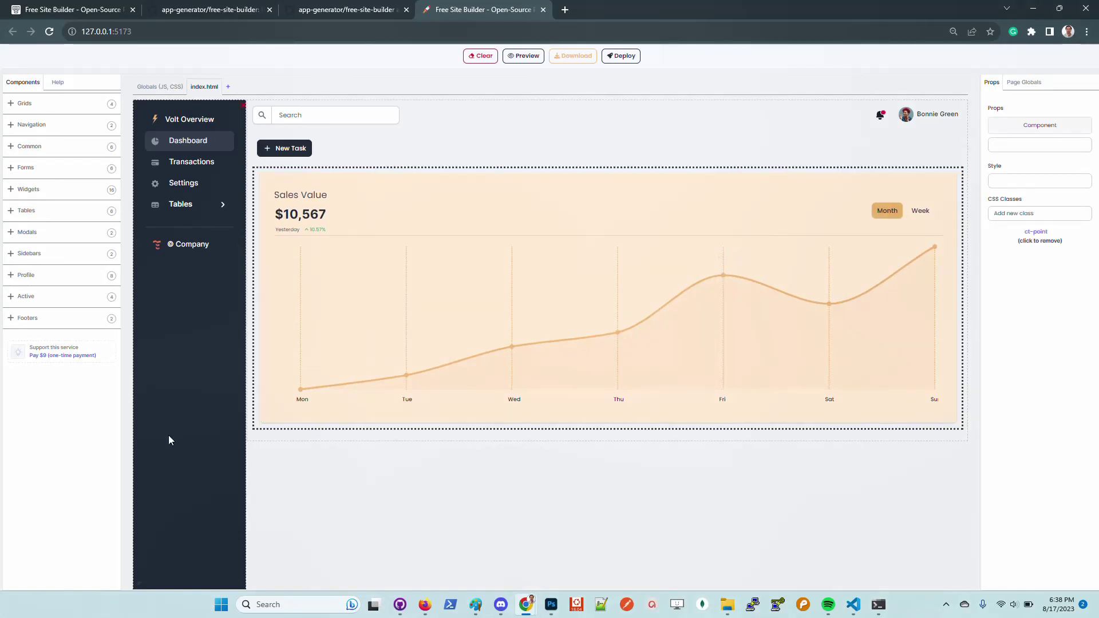
Add a three-column 33% grid below the chart and, following the Volt demo, a company footer with About and Contact links
click(58, 106)
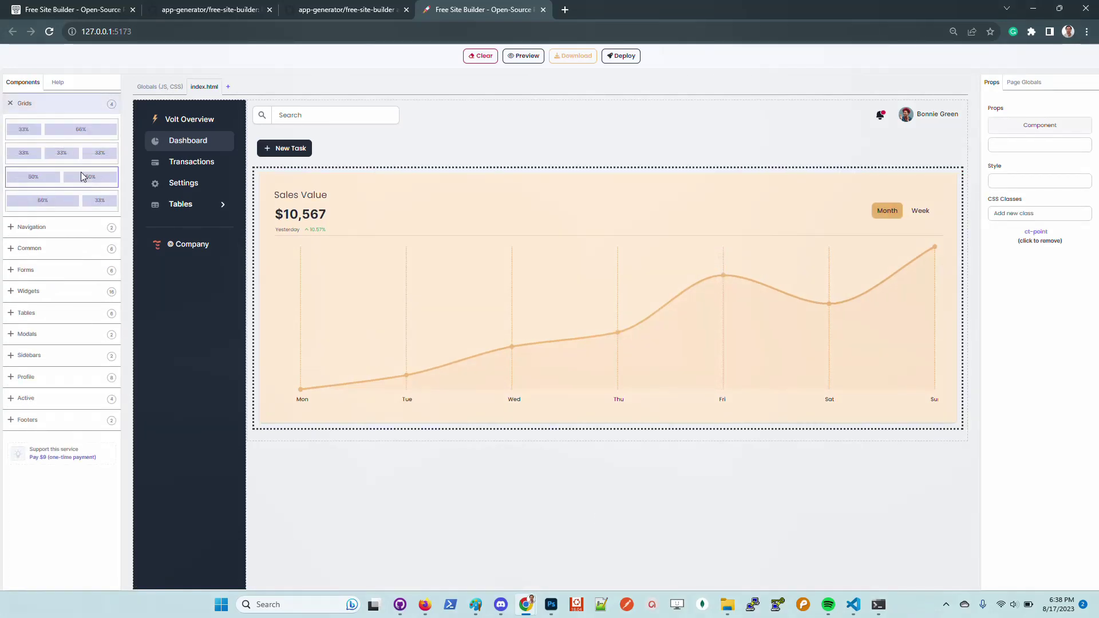
drag(67, 151, 335, 434)
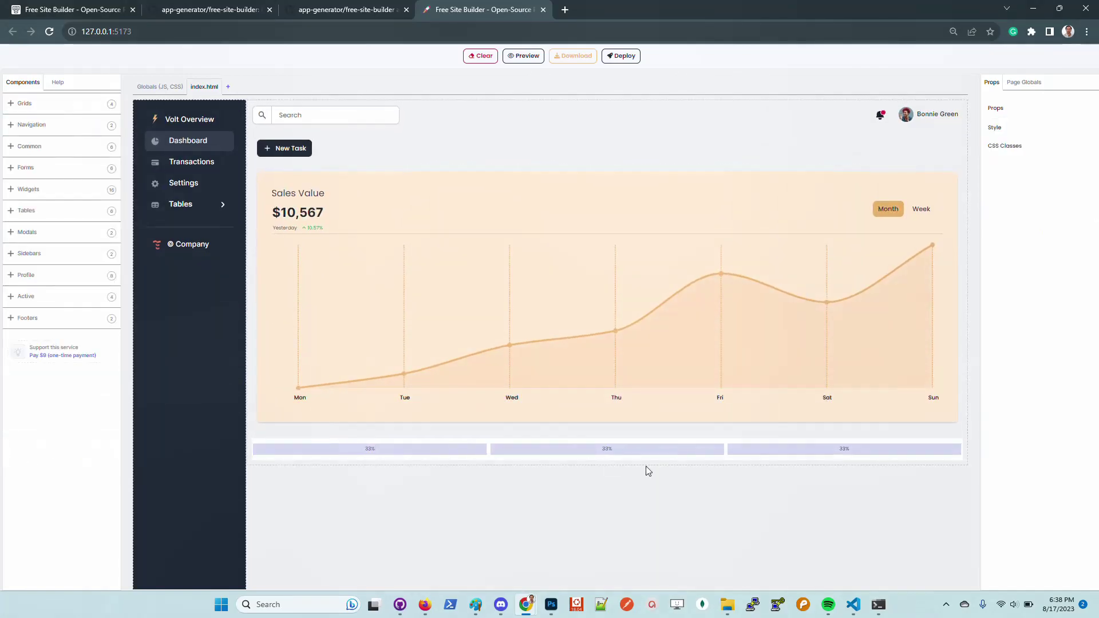
key(alt+Tab)
scroll(881, 493, down, 10)
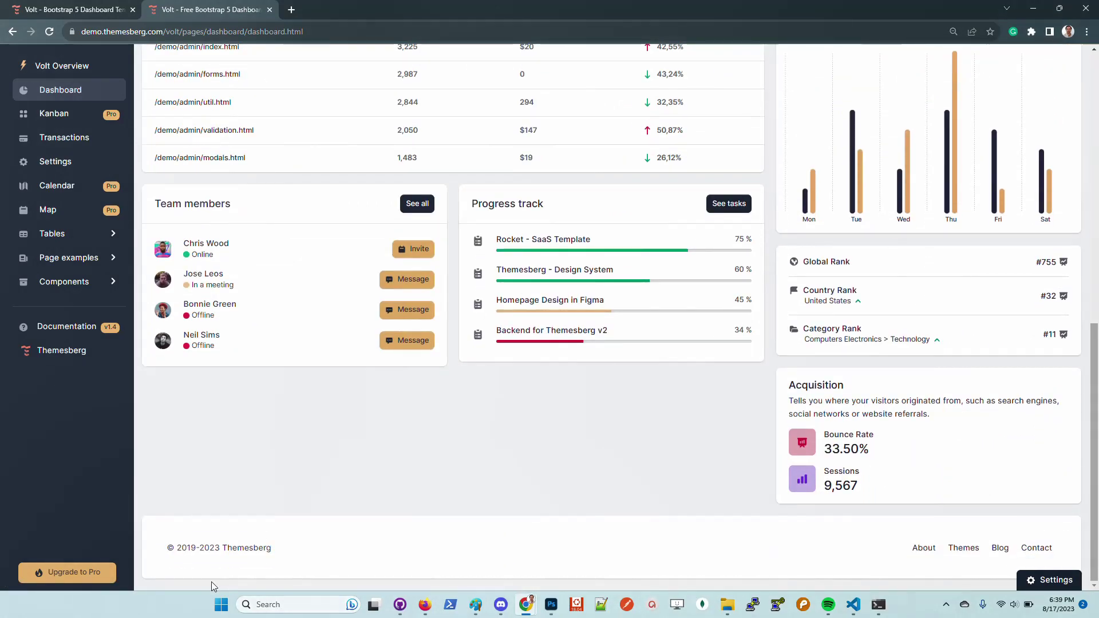
key(alt+Tab)
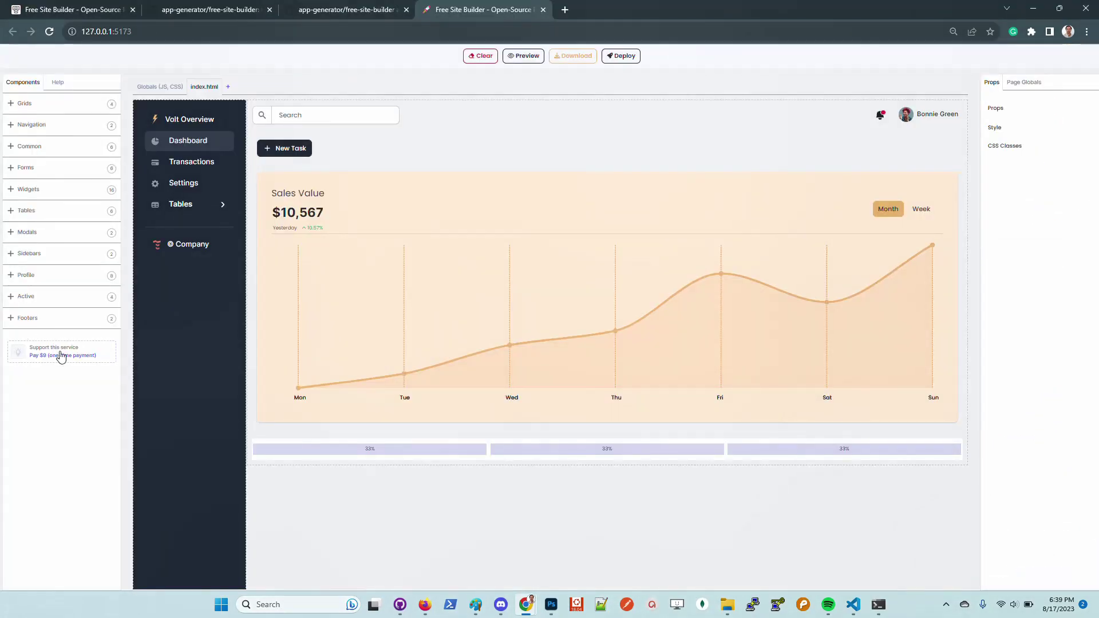
click(56, 319)
drag(153, 365, 315, 461)
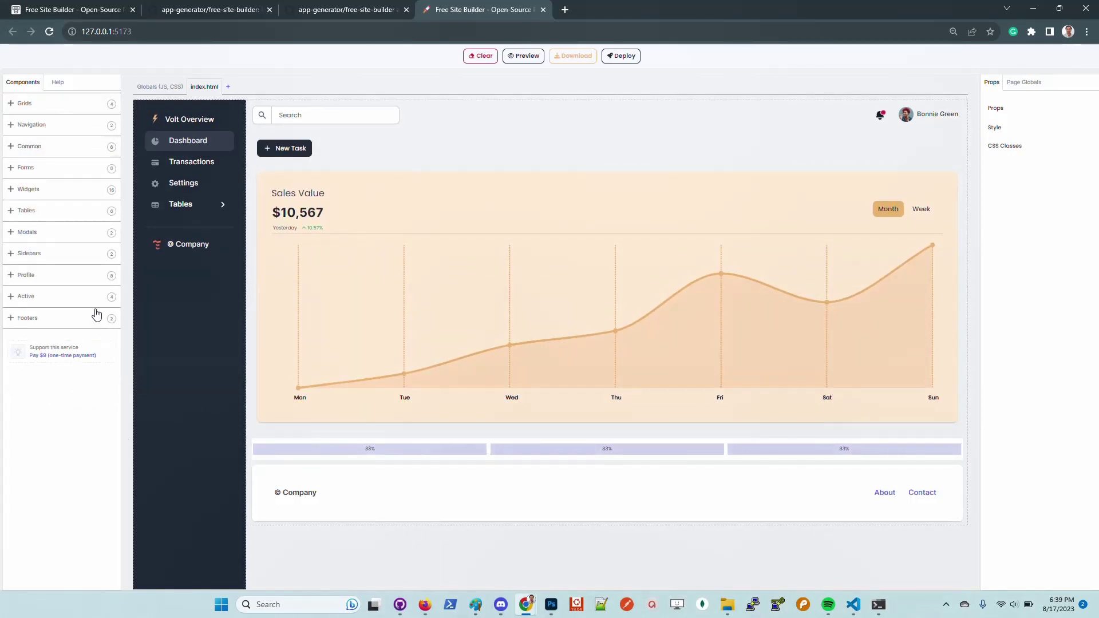
Fill the three grid columns with a Bounce Rate widget, a Revenue widget and another Bounce Rate widget
click(48, 190)
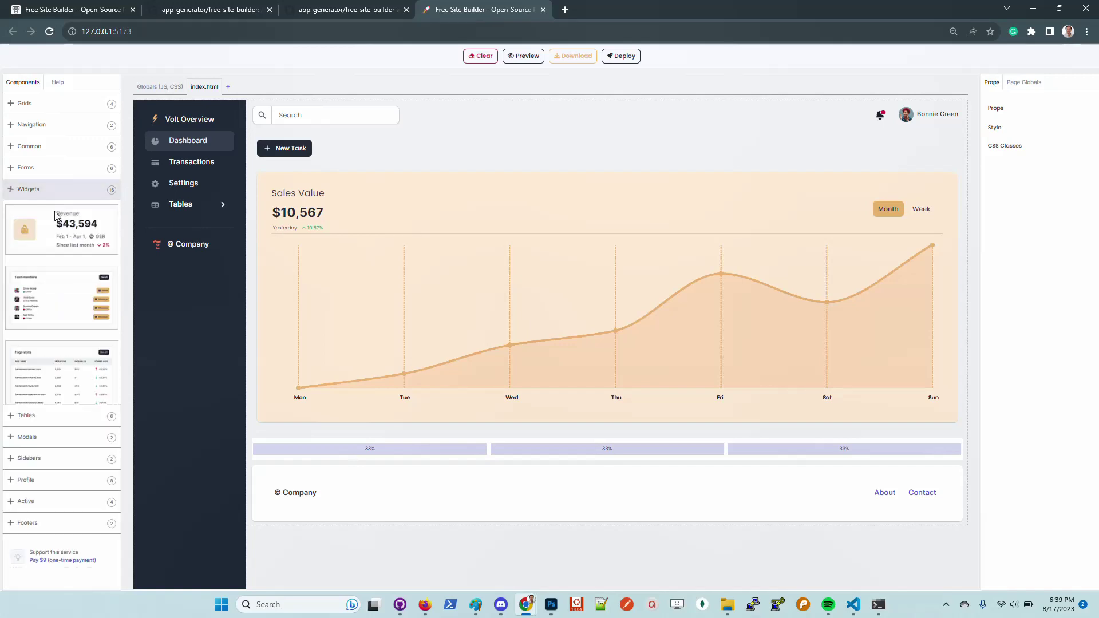
drag(33, 509, 316, 454)
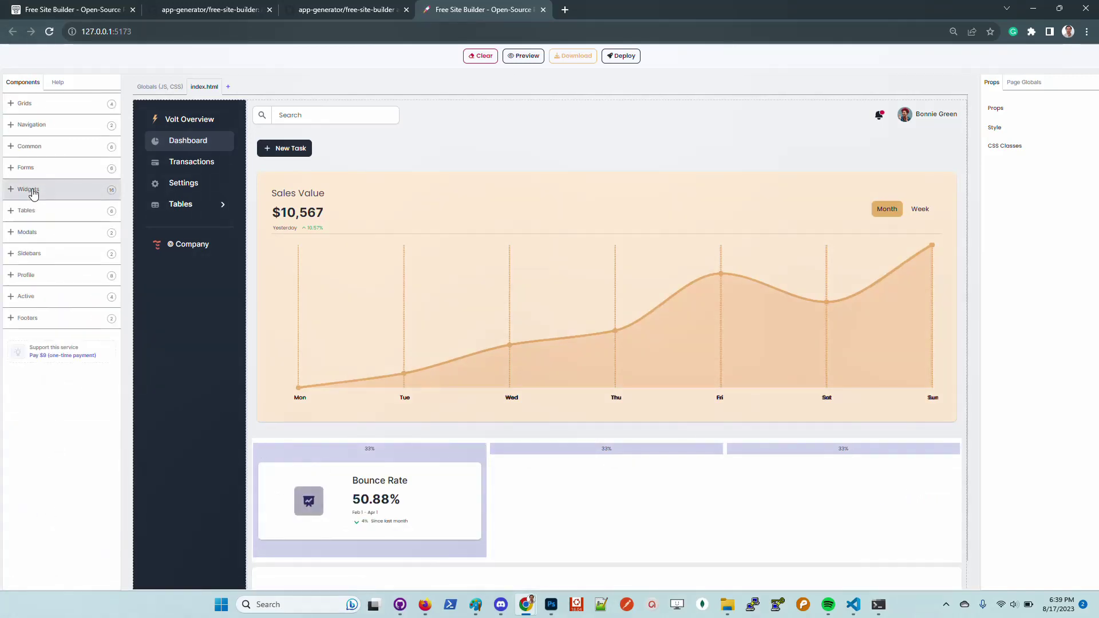
click(27, 189)
drag(34, 229, 557, 452)
click(29, 189)
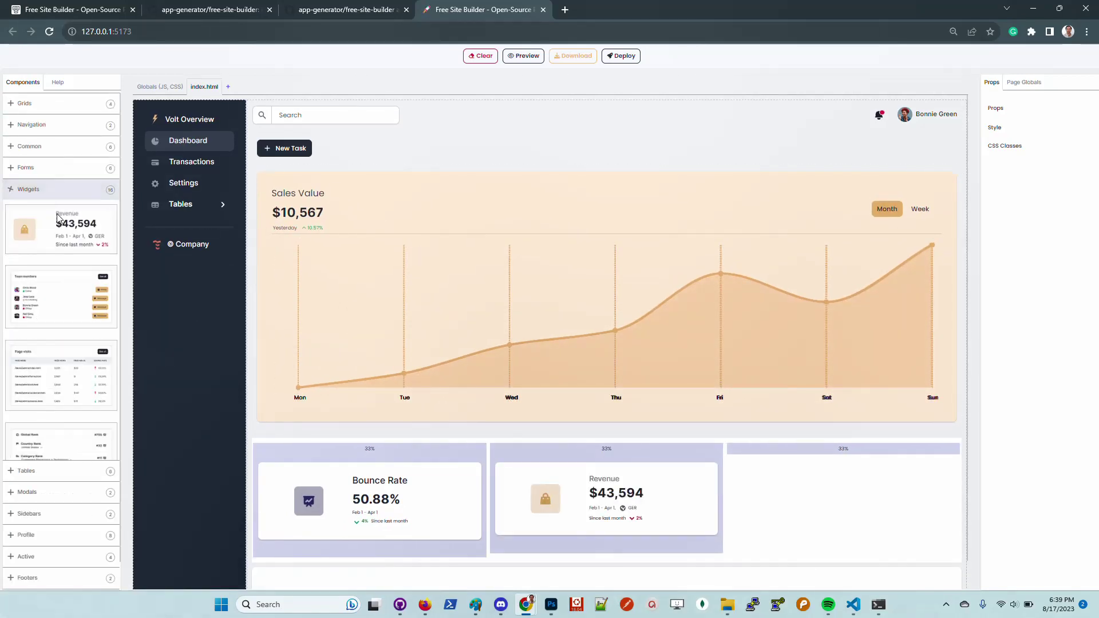
drag(30, 511, 777, 459)
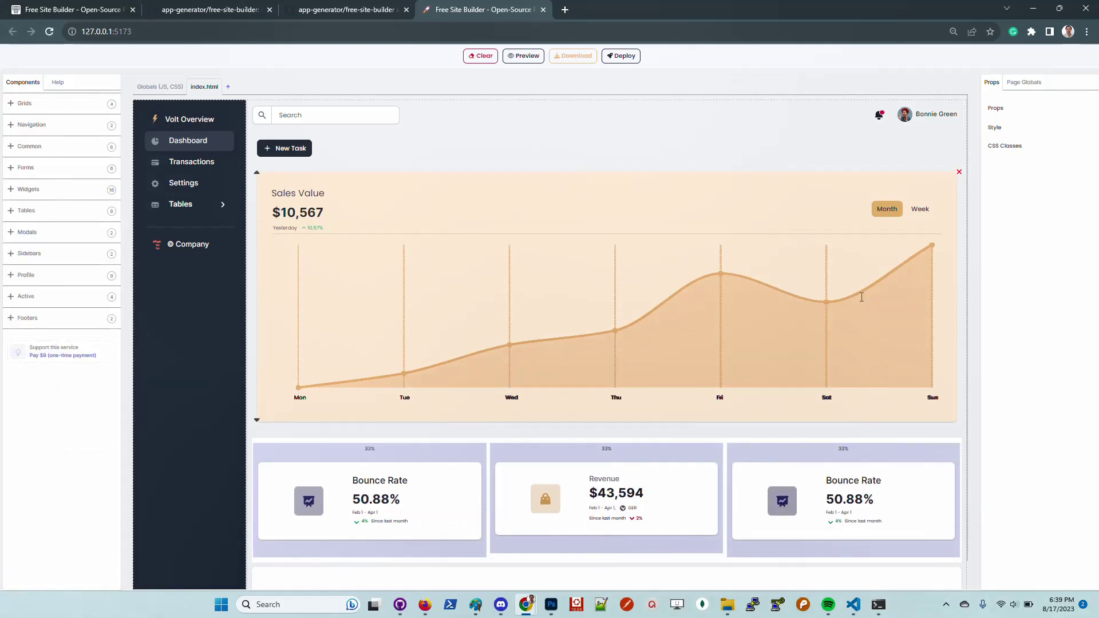
scroll(858, 303, down, 2)
scroll(737, 323, up, 2)
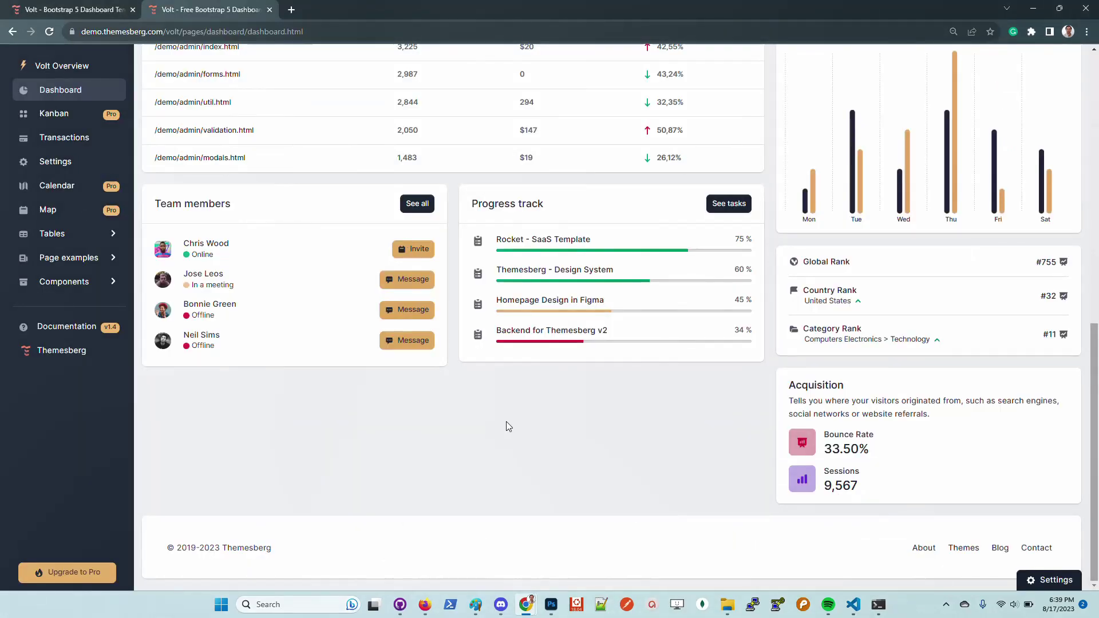
Add a new page to the site and open the example in the Volt demo's Tables section for reference
scroll(506, 427, up, 10)
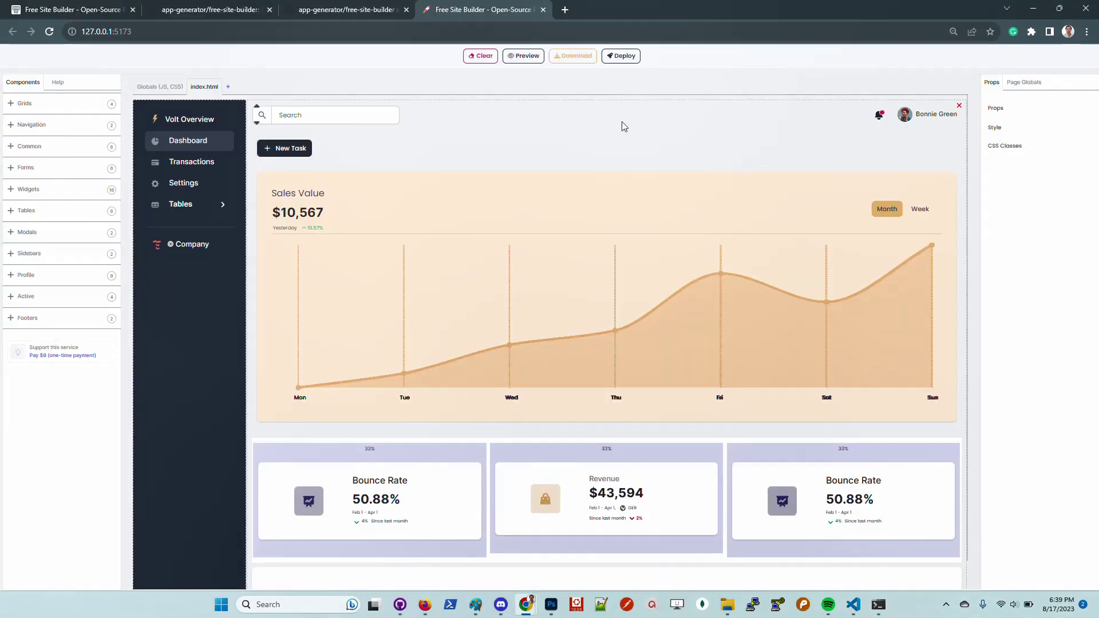
click(227, 86)
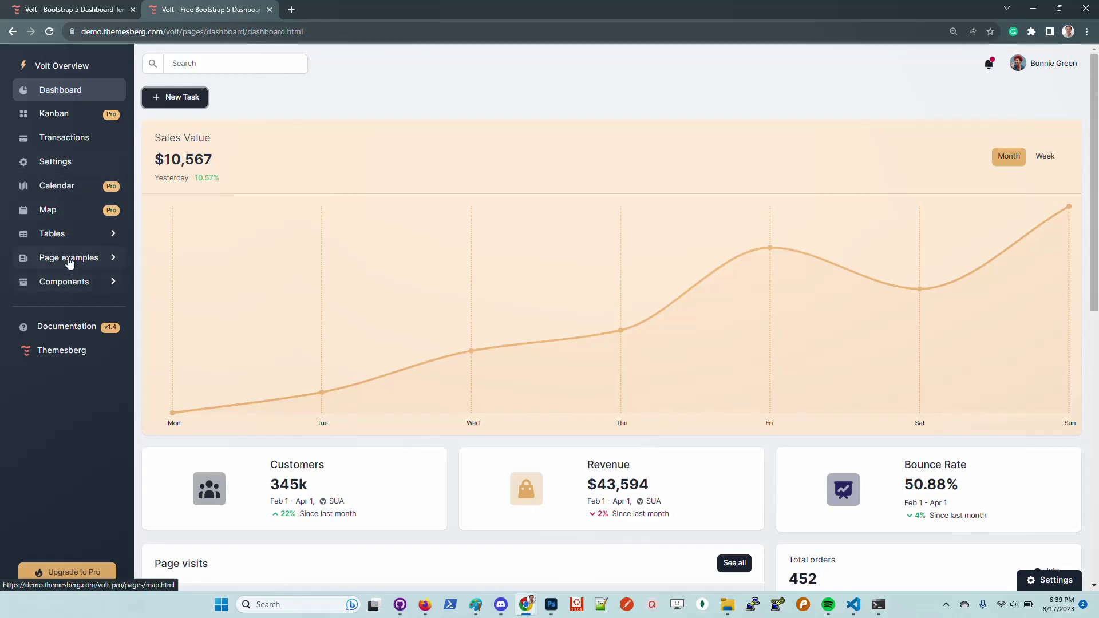
click(72, 235)
click(91, 264)
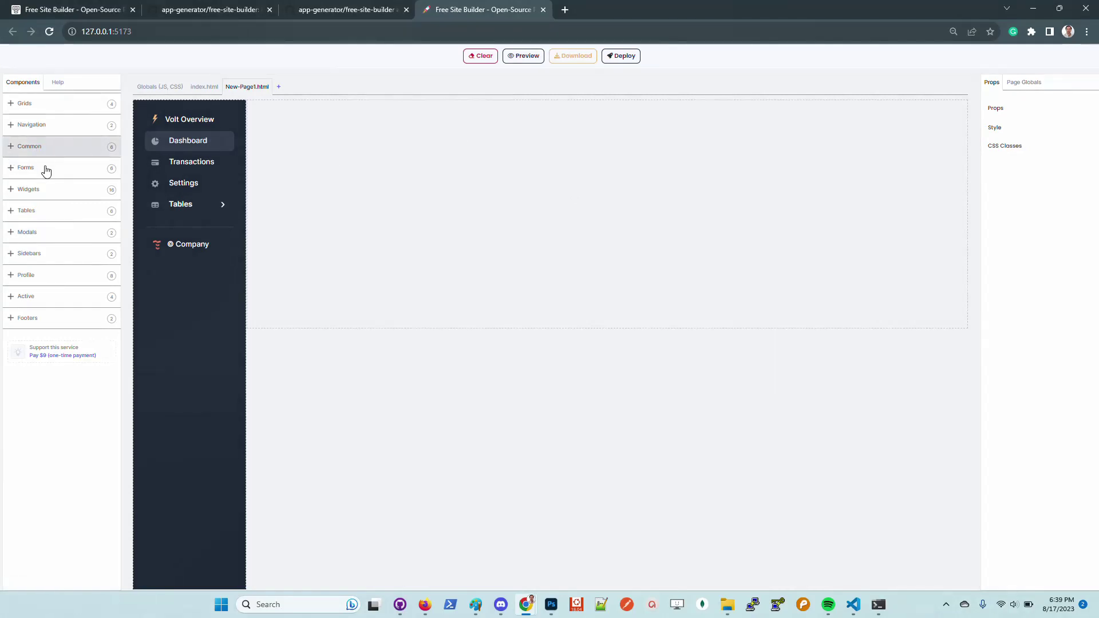
Add the search navigation bar and the Bootstrap tables heading block to the new page, checking the layout against the Volt demo
click(45, 126)
drag(57, 158, 312, 116)
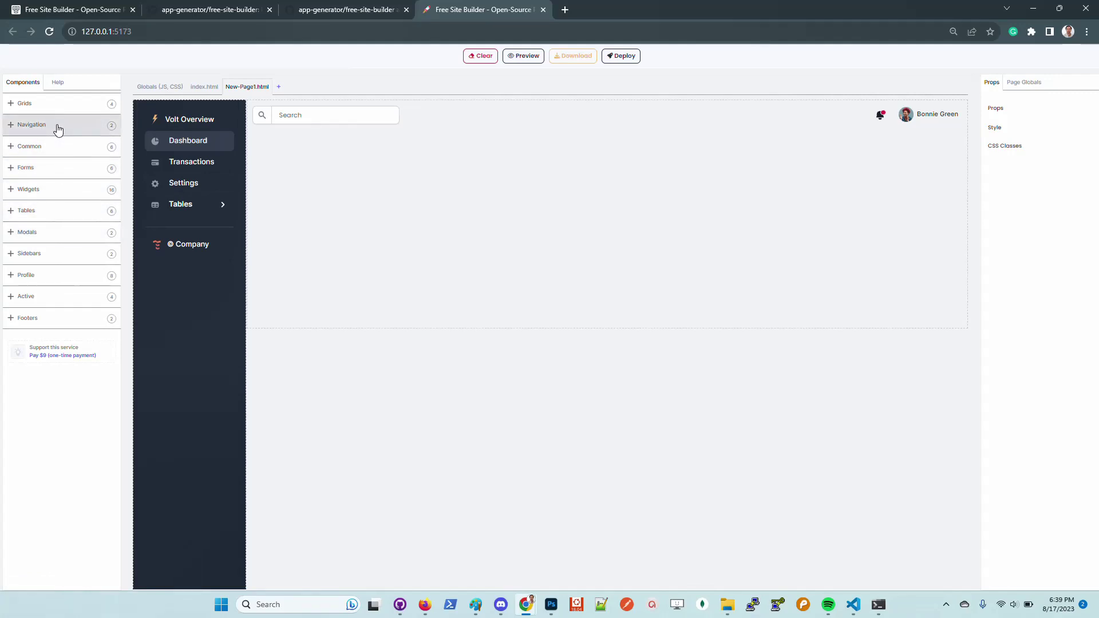
click(56, 146)
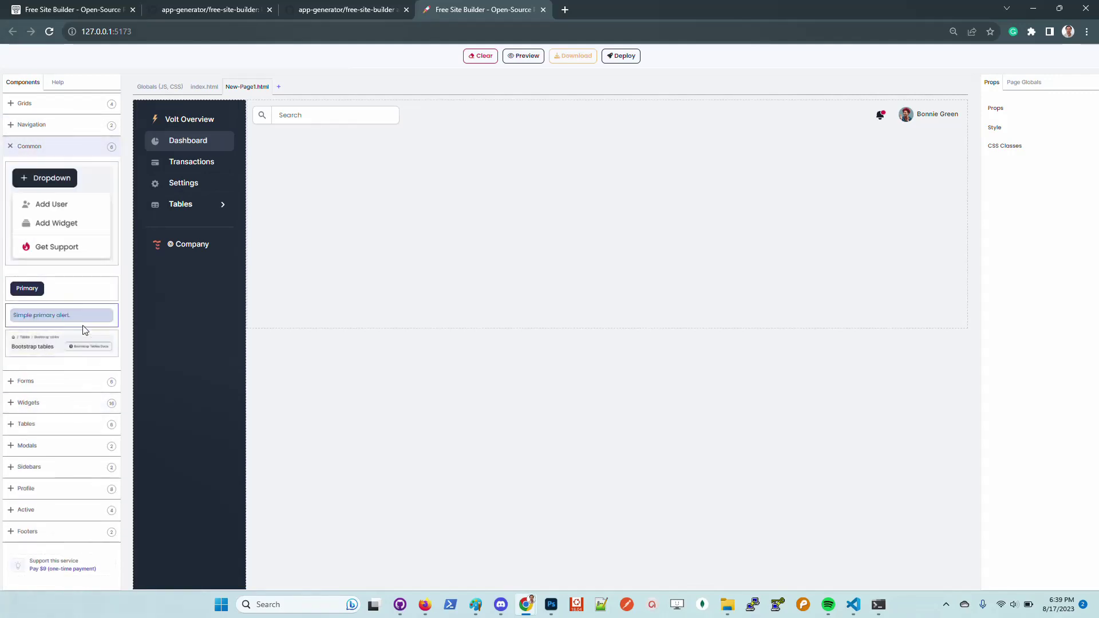
drag(54, 345, 352, 157)
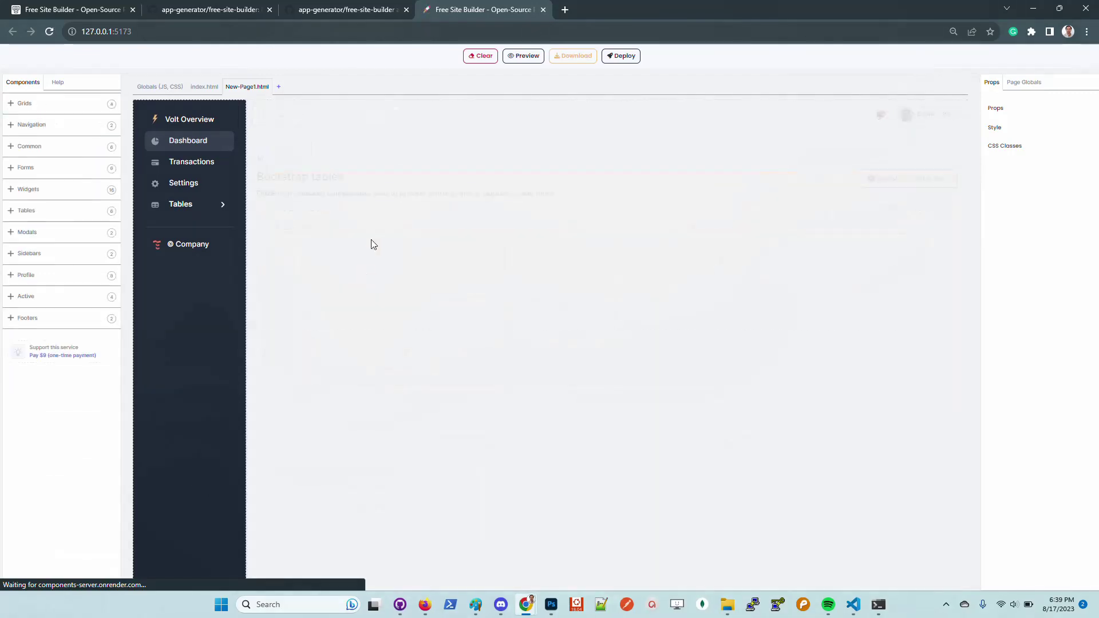
key(alt+Tab)
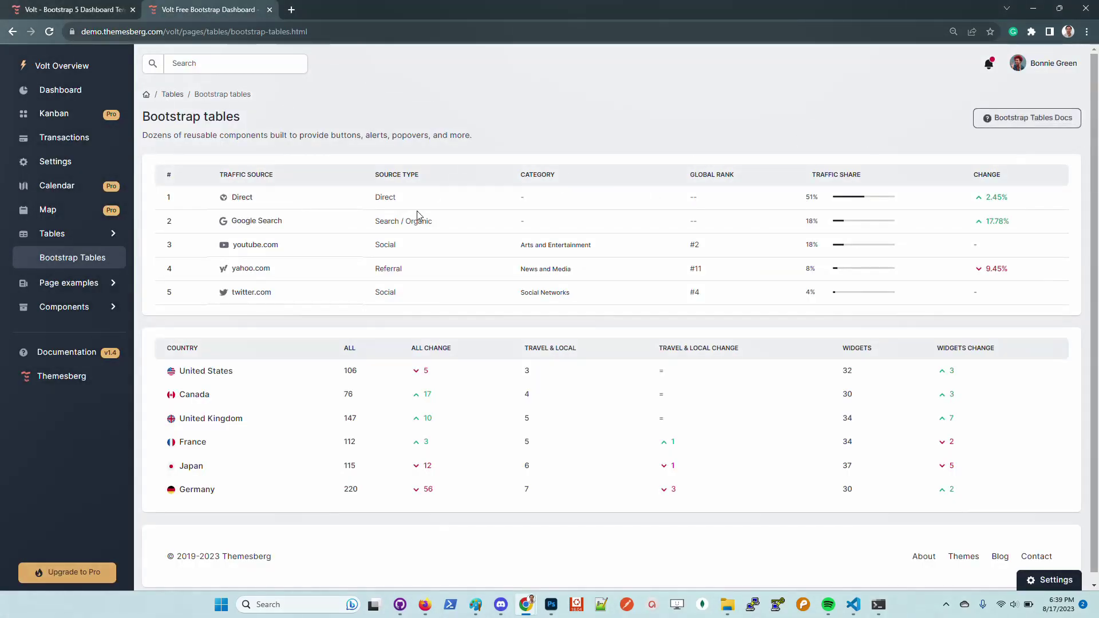
key(alt+Tab)
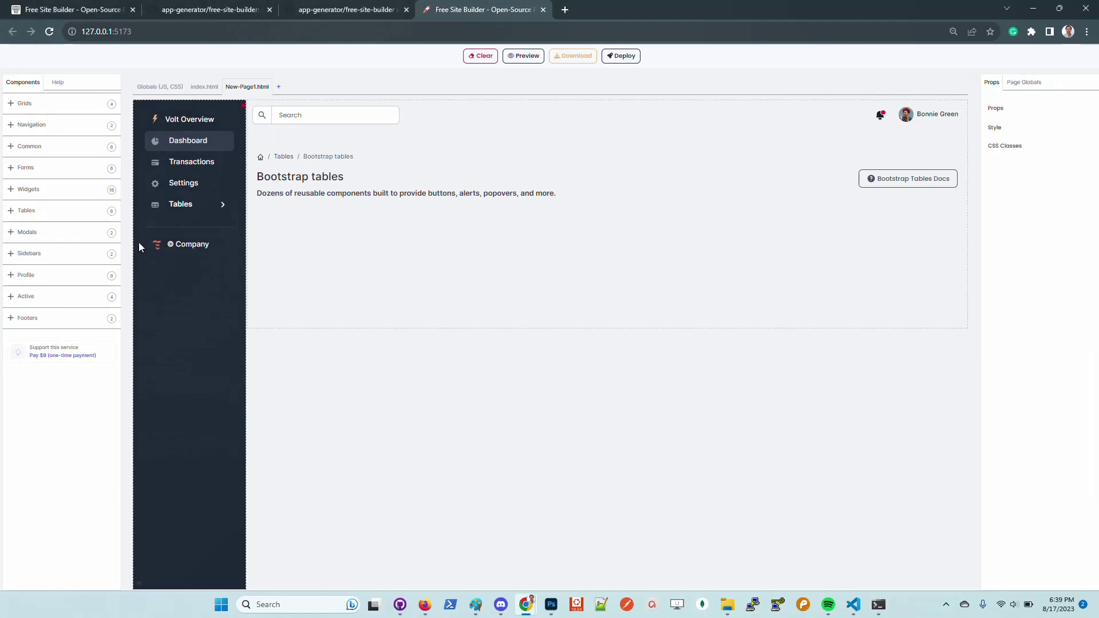
Add the traffic source table below the Bootstrap tables heading and the country table beneath it
click(56, 217)
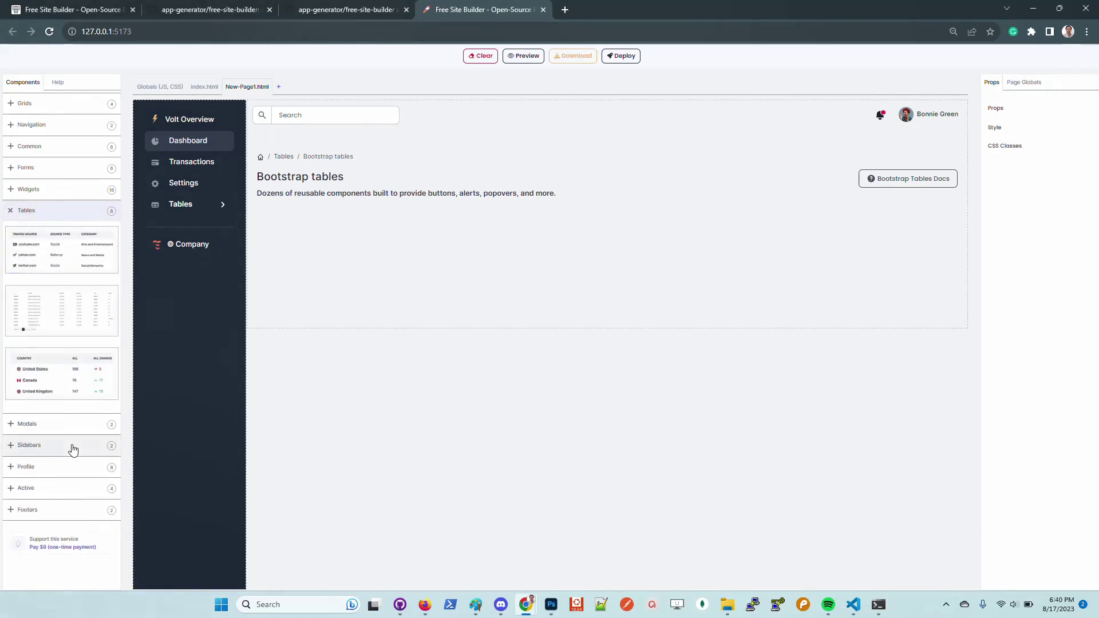
drag(71, 240, 290, 302)
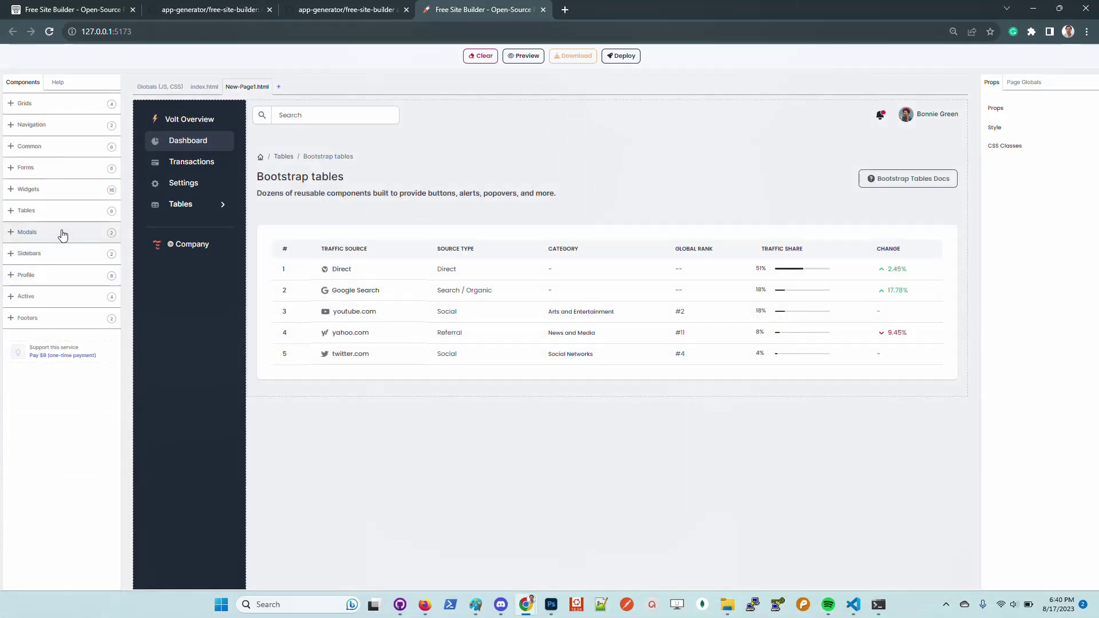
click(57, 212)
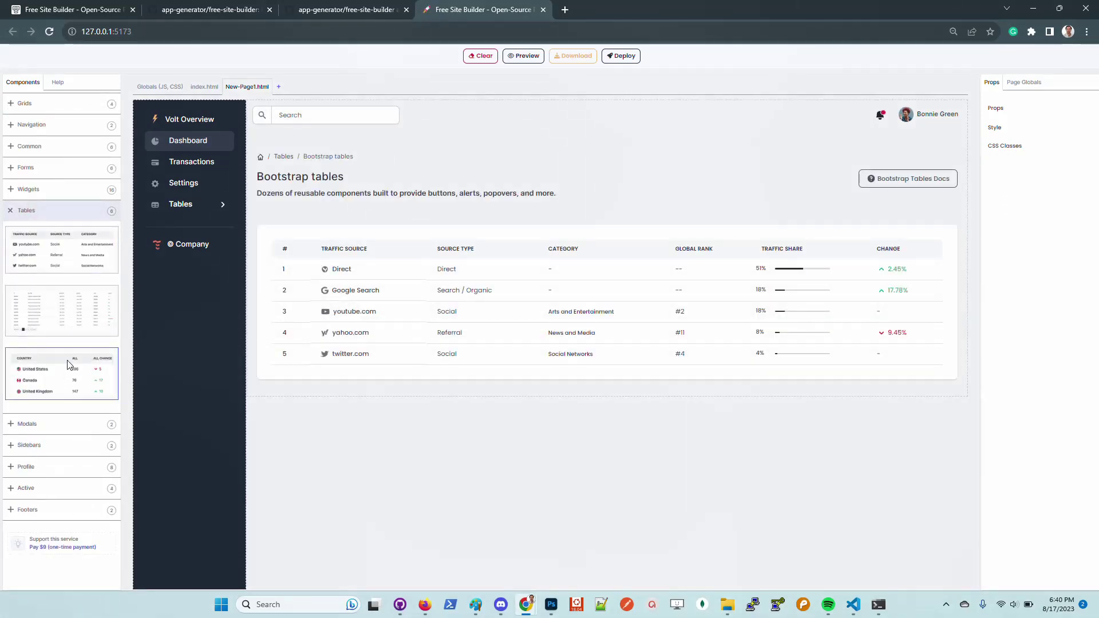
drag(69, 364, 355, 387)
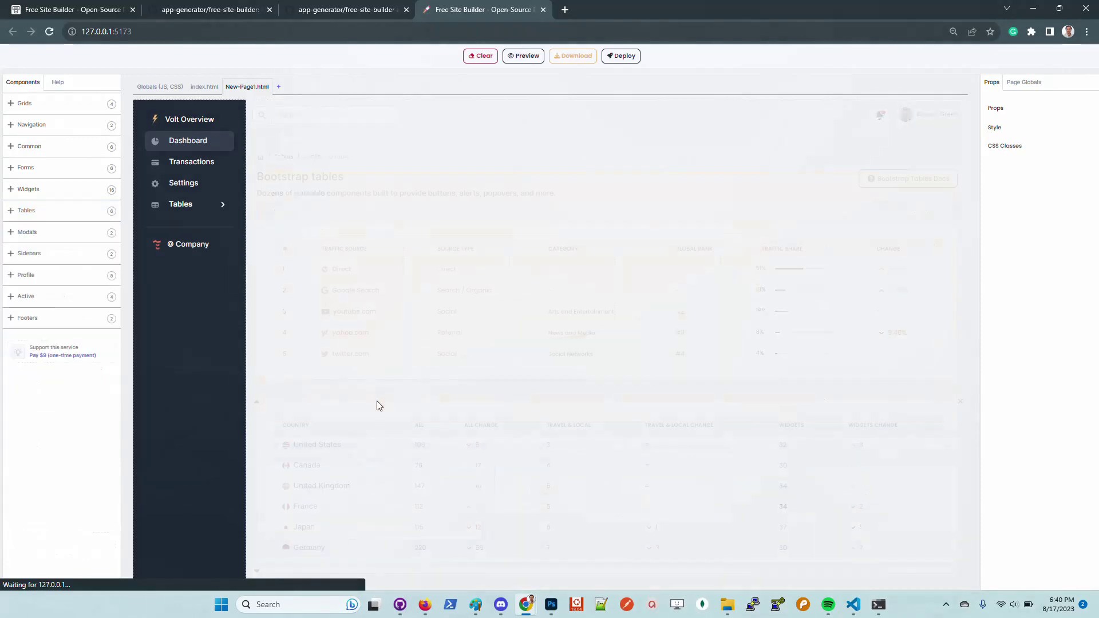
scroll(410, 401, down, 2)
scroll(542, 328, up, 2)
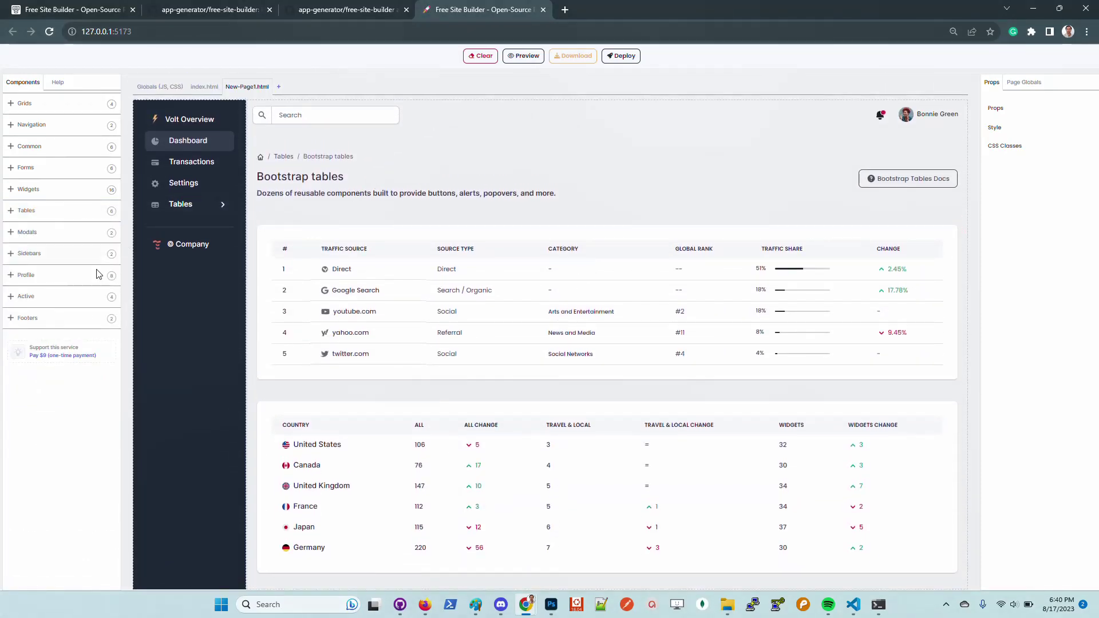
Add the company footer with About and Contact links below the country table
click(47, 314)
drag(61, 347, 317, 586)
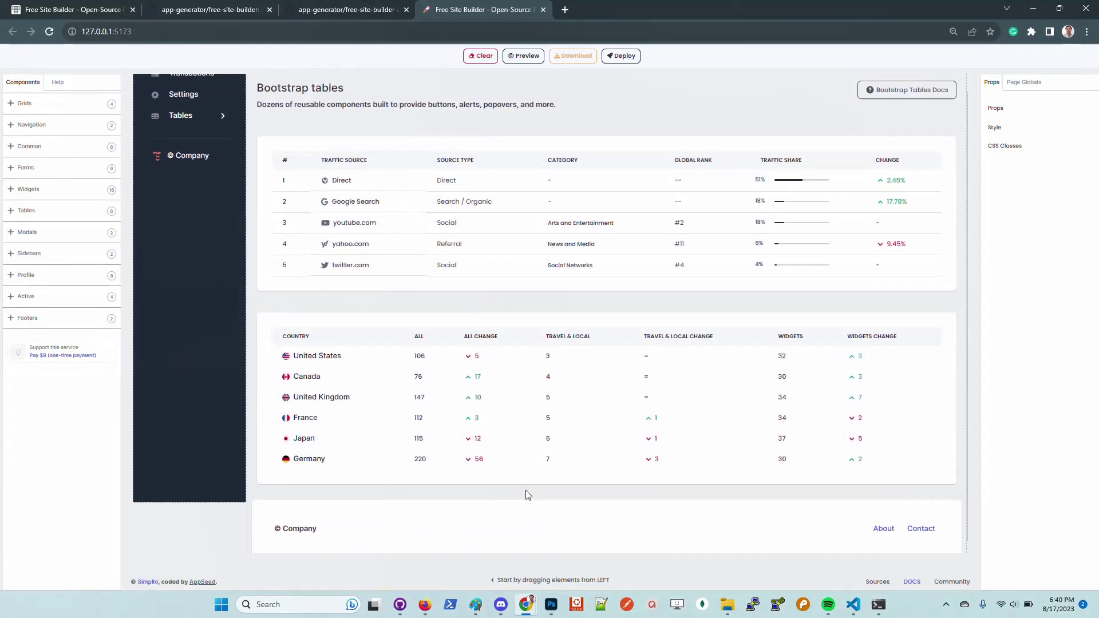
scroll(292, 302, up, 2)
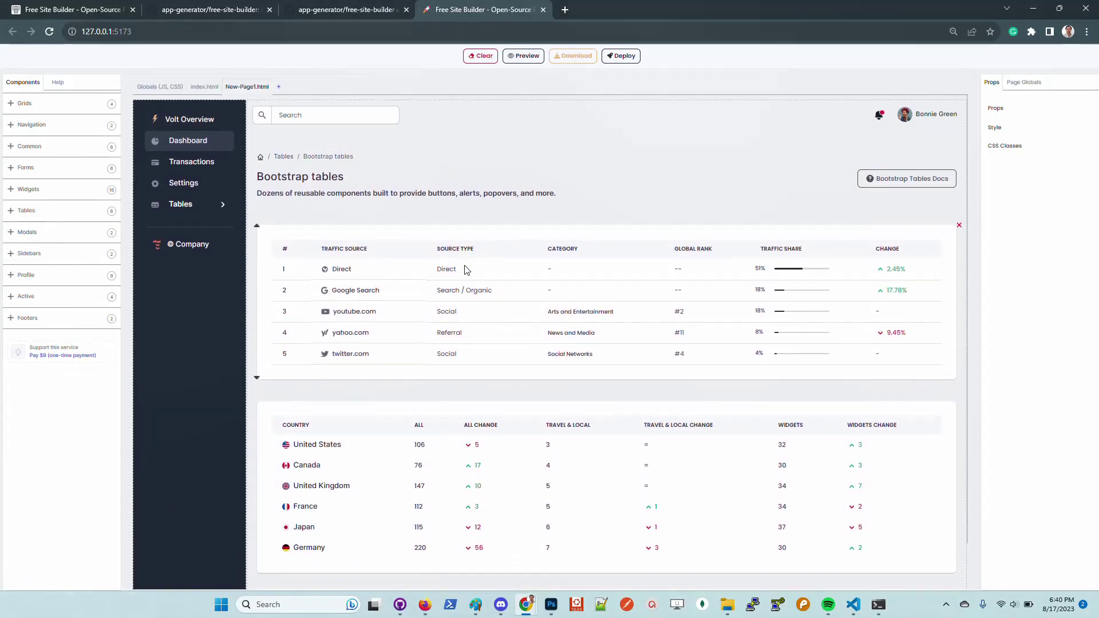
Rename the tables page as tables.html, and add another page named profile.html
double_click(248, 86)
click(264, 87)
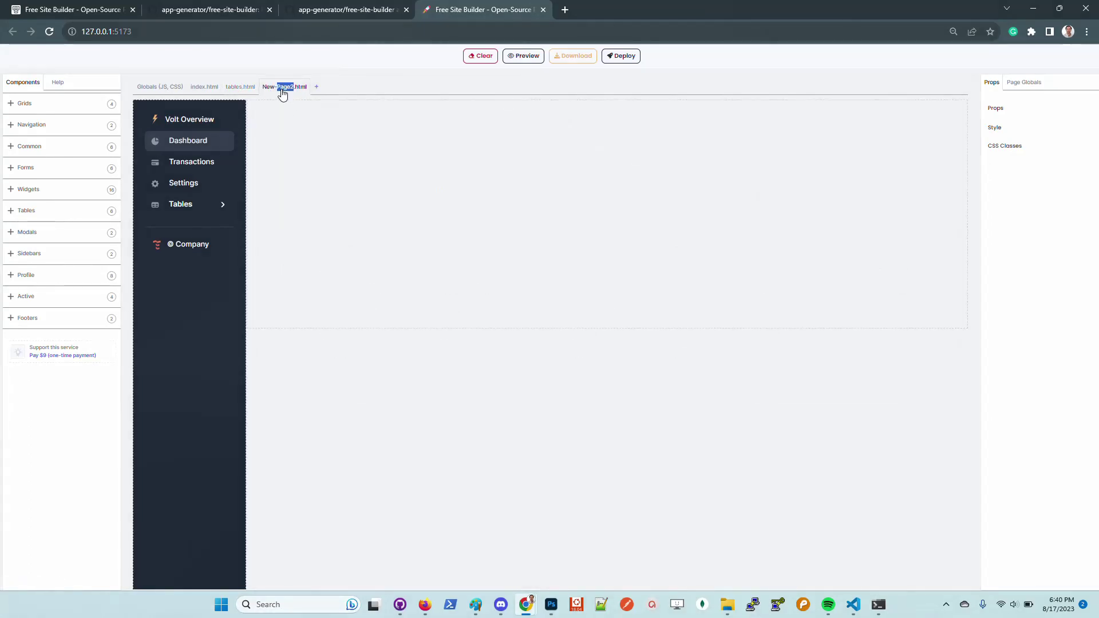
key(BackSpace)
key(BackSpace)
key(BackSpace)
key(BackSpace)
key(BackSpace)
text(profi)
Add the search navigation bar to profile.html and place the profile card with Connect and Send Message buttons below it
click(53, 130)
drag(59, 150, 257, 187)
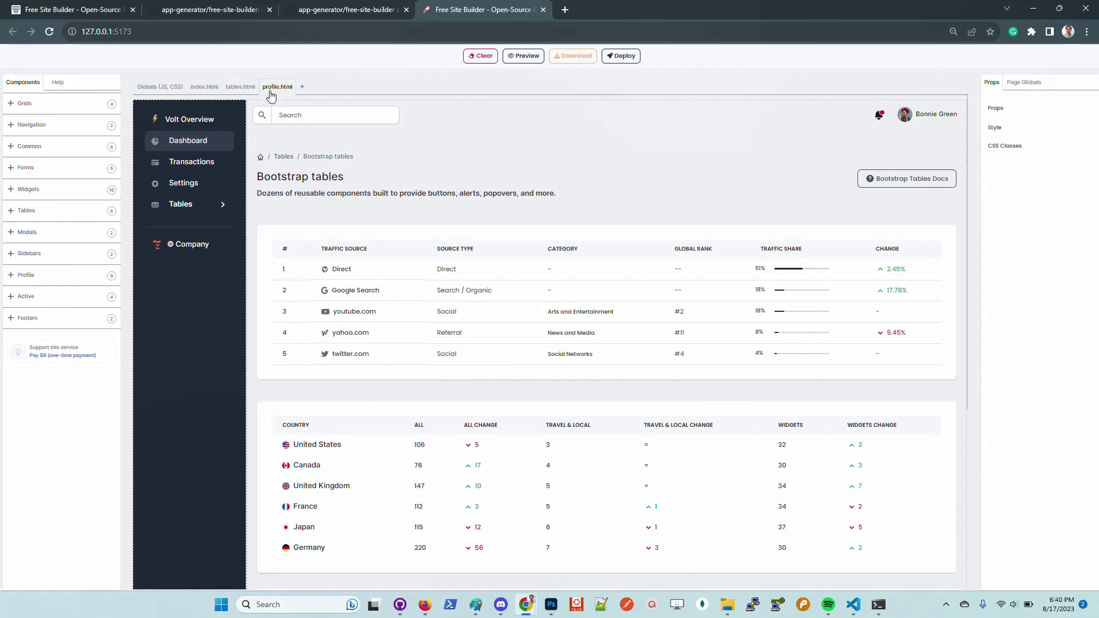
click(240, 90)
click(270, 90)
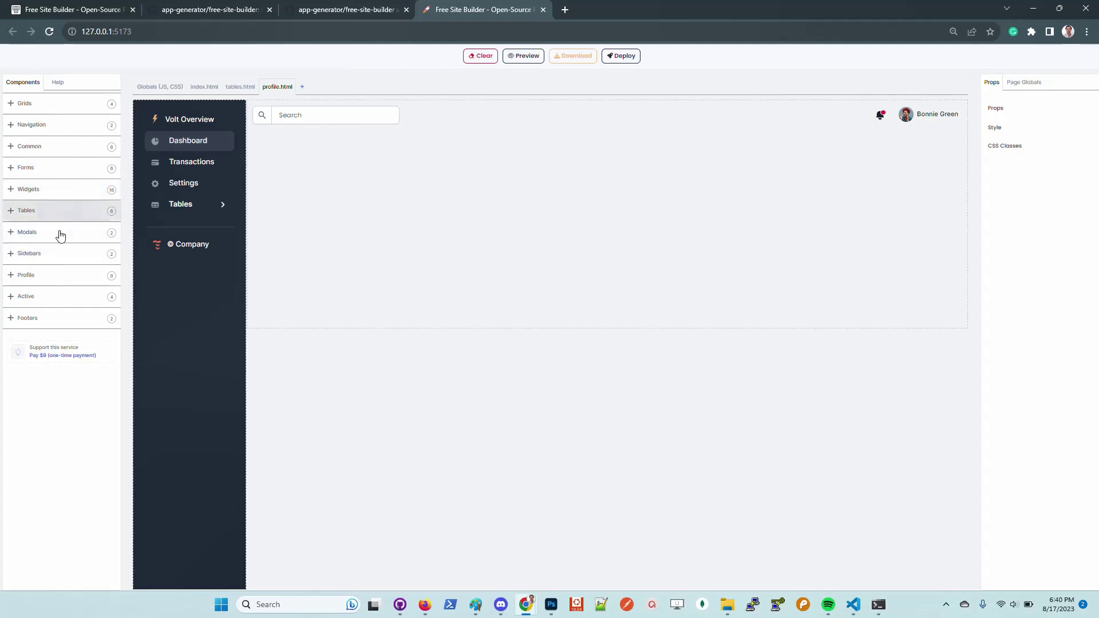
click(59, 275)
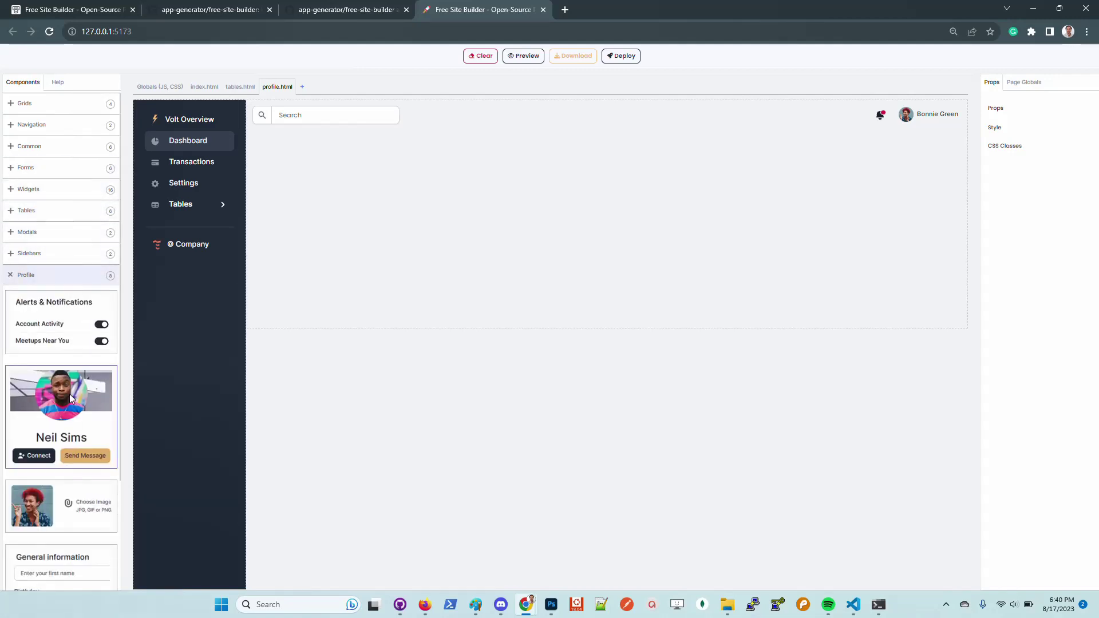
drag(70, 394, 364, 219)
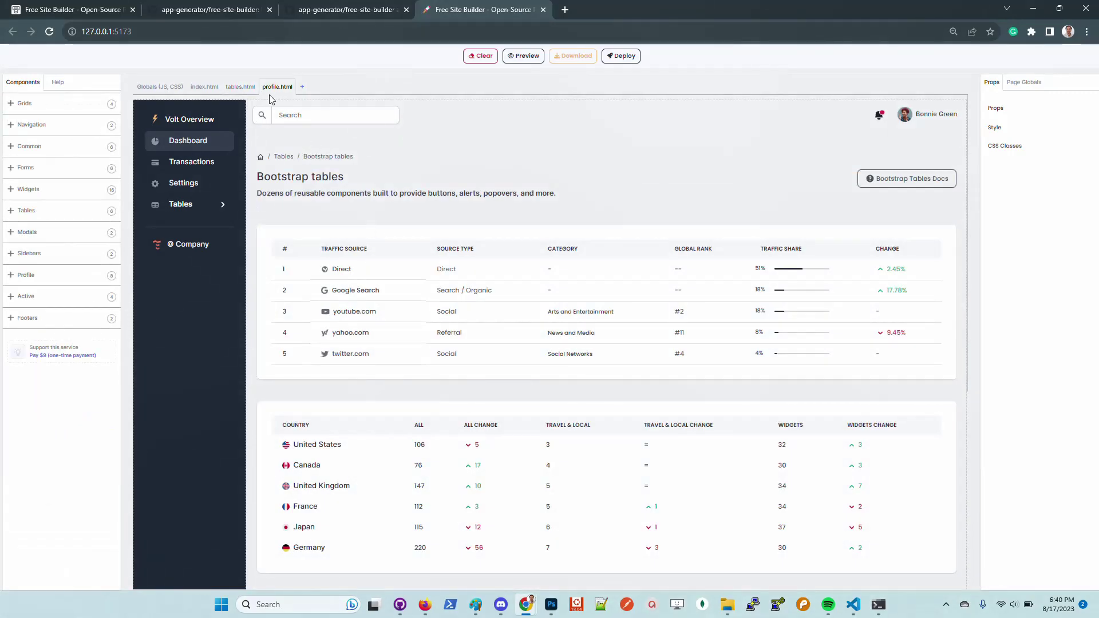
click(241, 86)
click(277, 87)
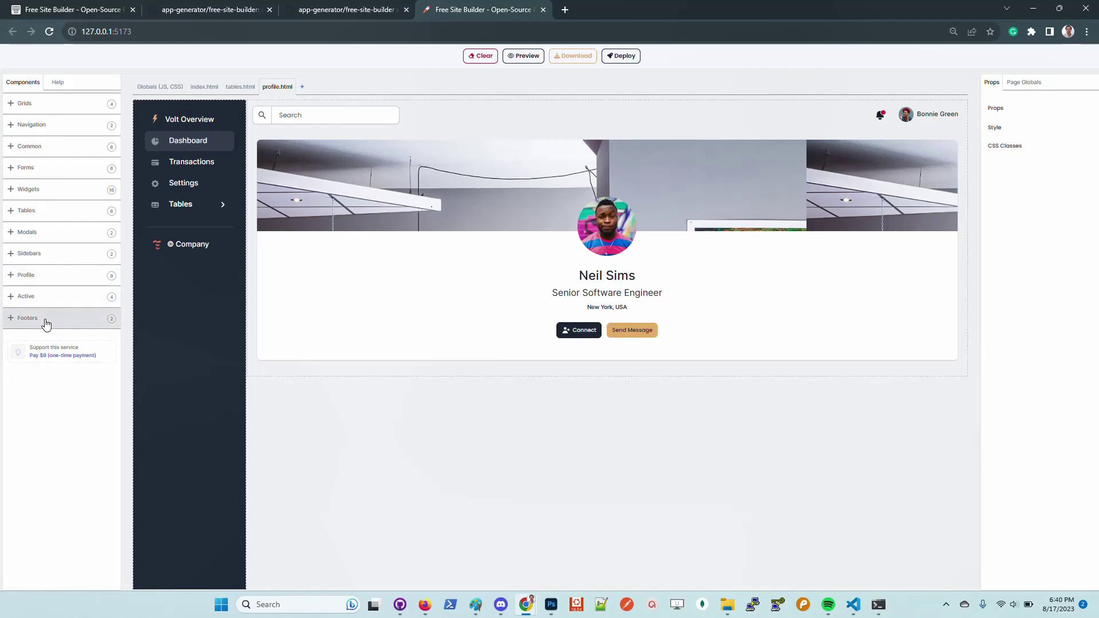
Add the General information form below the profile card on profile.html
click(43, 275)
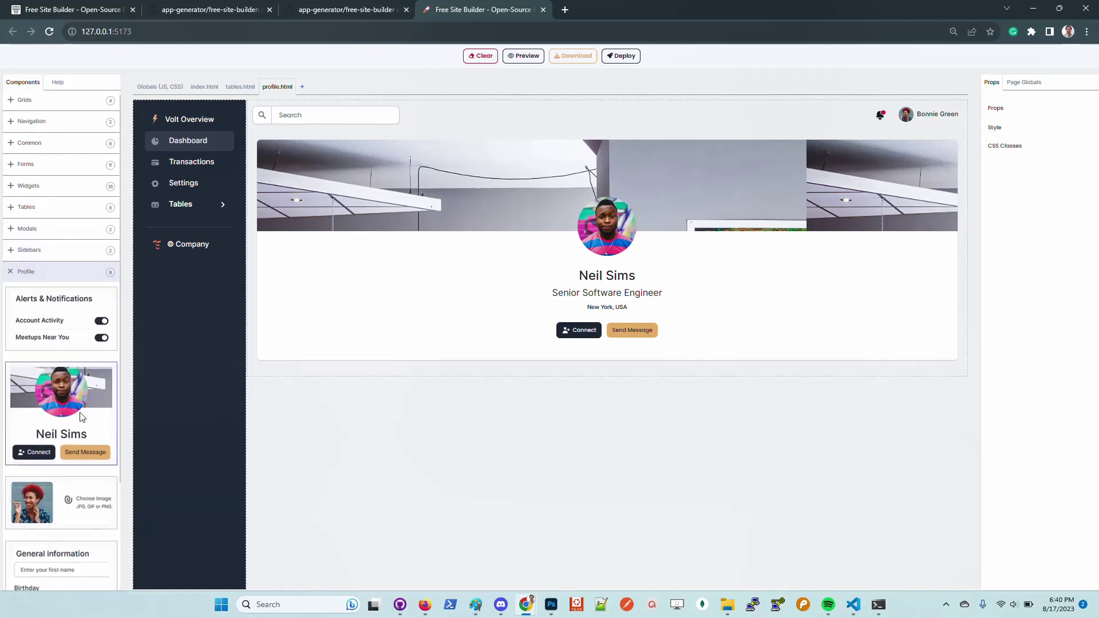
scroll(80, 413, down, 2)
drag(74, 446, 376, 369)
scroll(475, 371, down, 1)
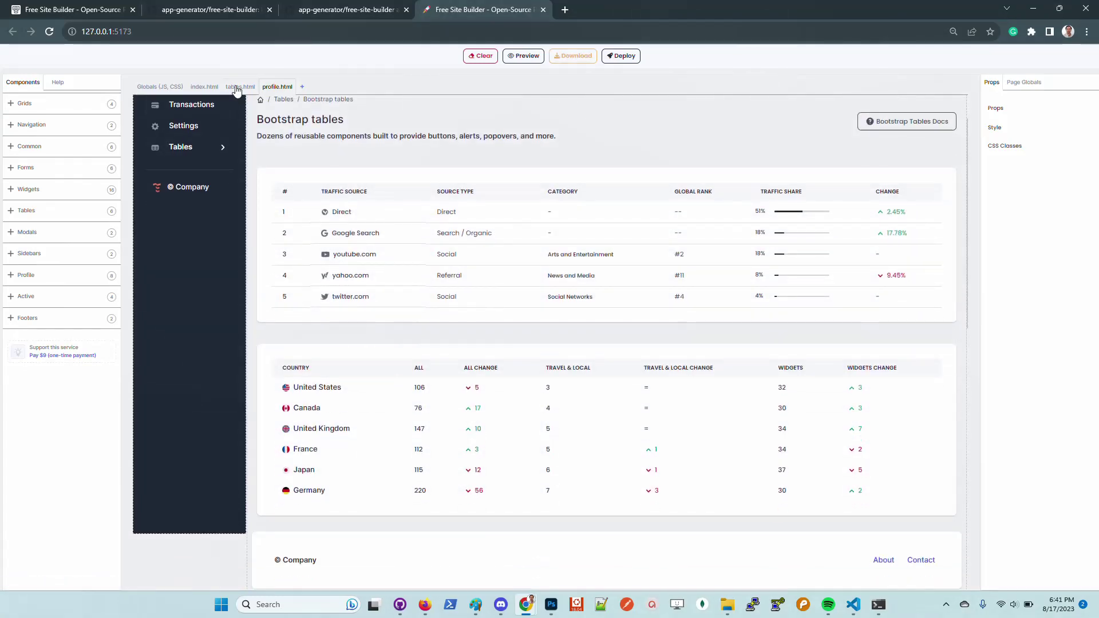
click(277, 87)
scroll(536, 311, down, 3)
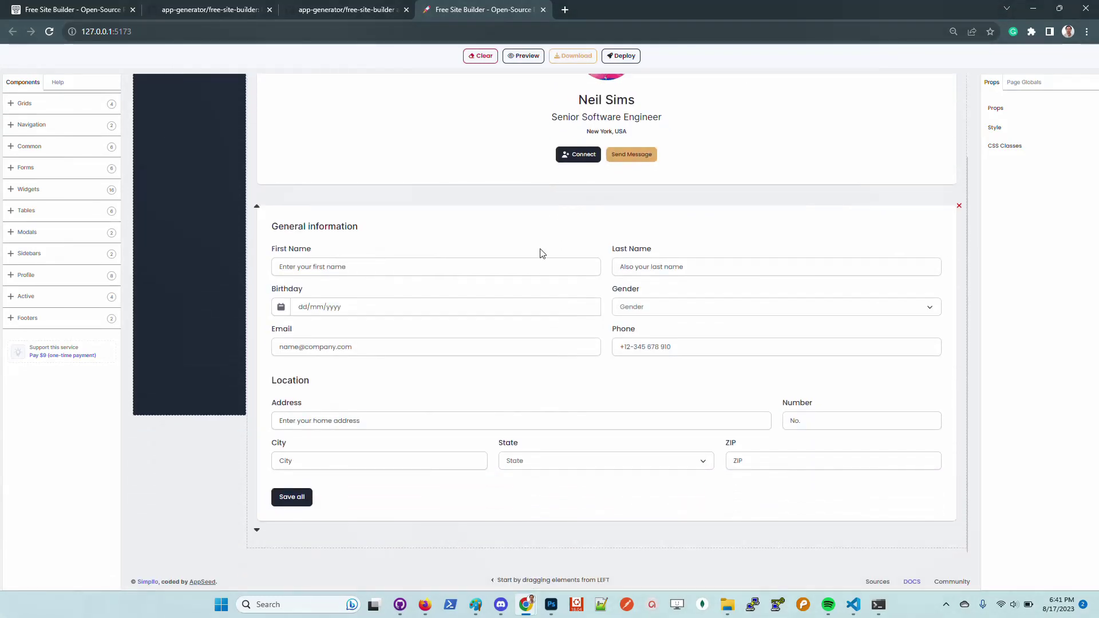
Examine the General information form's First Name, Birthday and Gender fields, including the birthday date picker
click(391, 273)
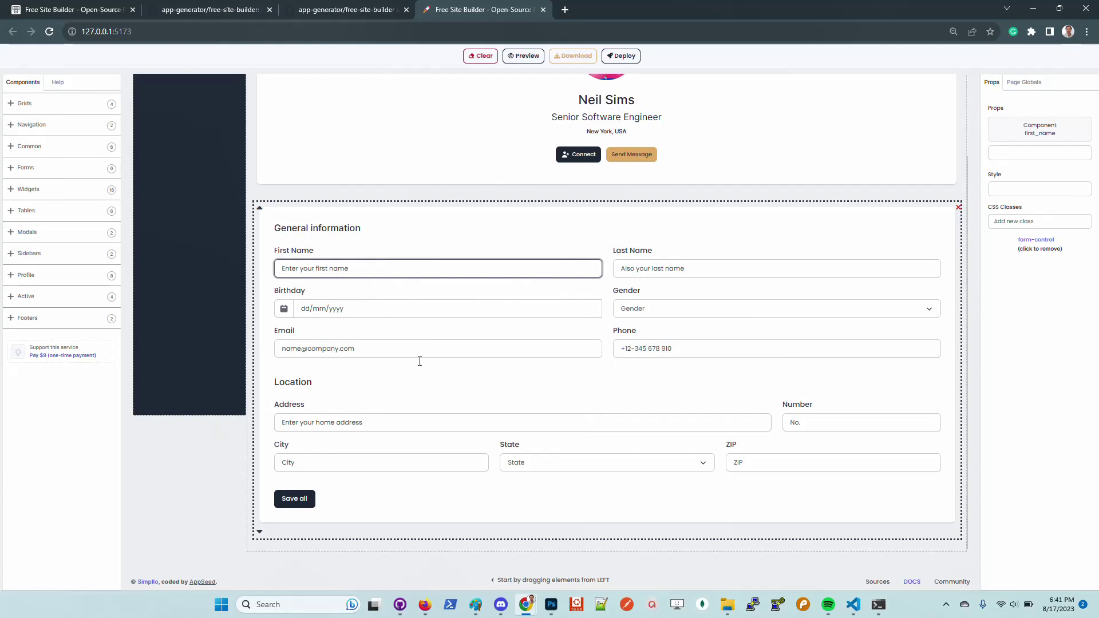
click(309, 316)
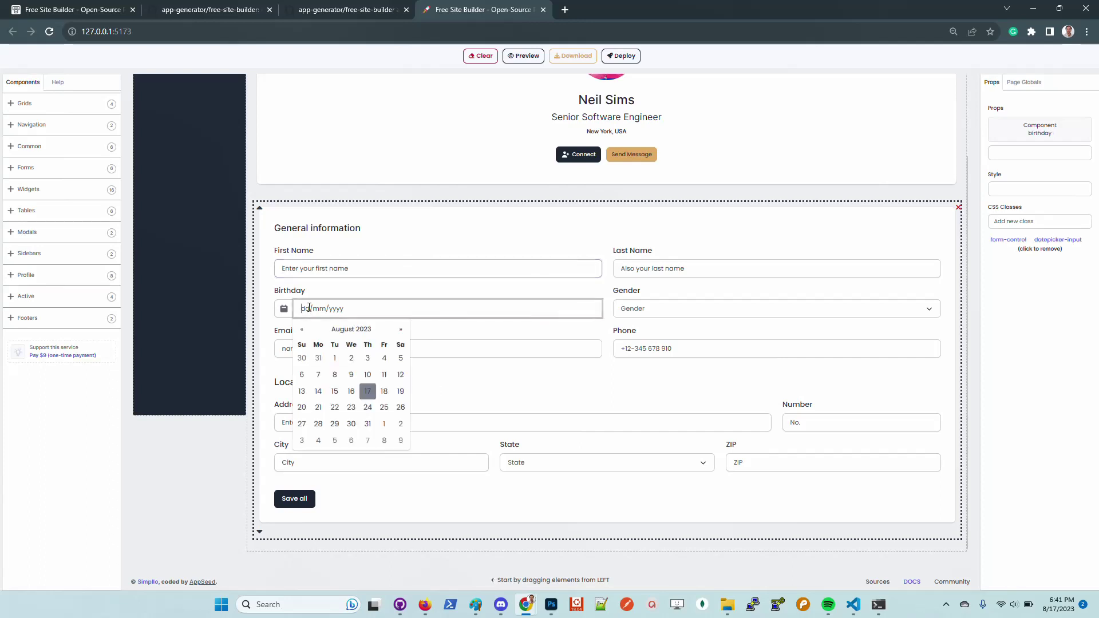
click(518, 302)
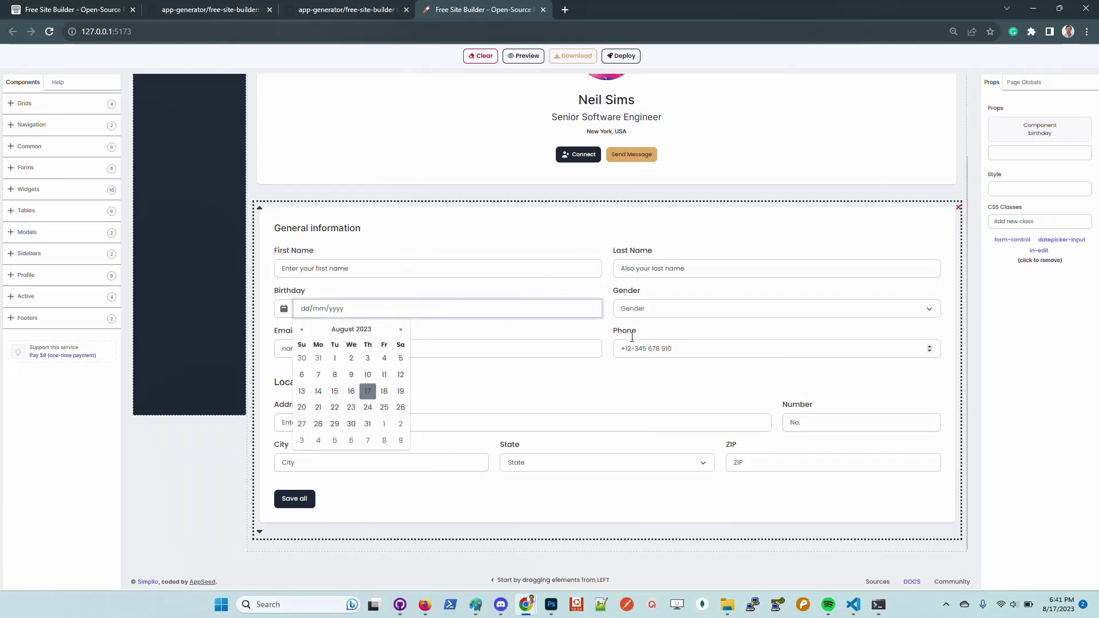
click(655, 311)
click(585, 366)
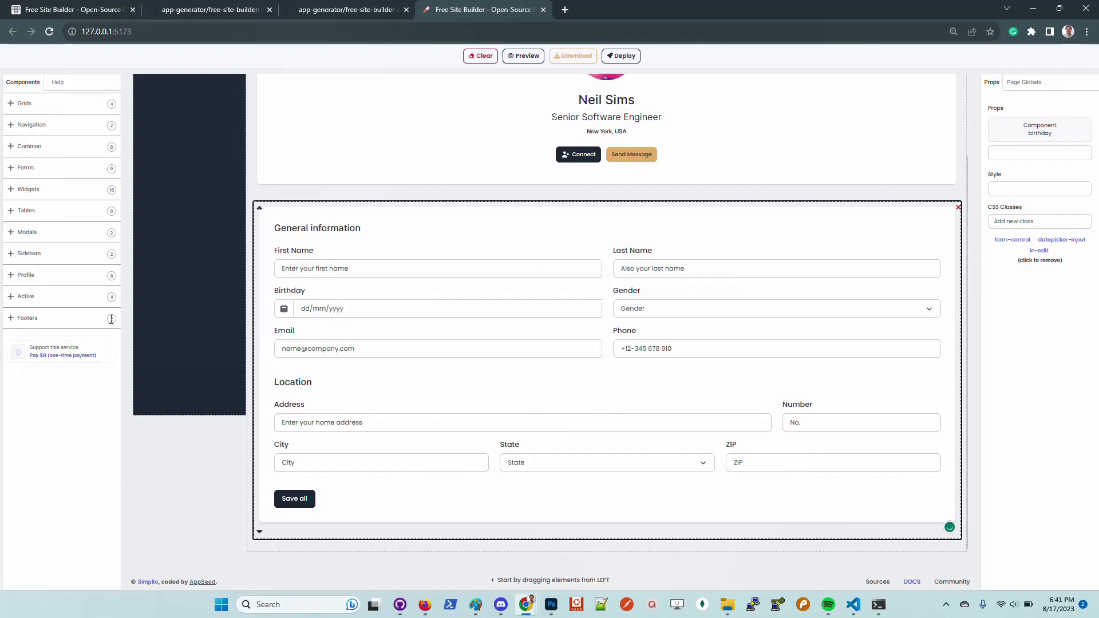
Add the company footer with About and Contact links below the General information form
click(38, 318)
drag(74, 359, 296, 545)
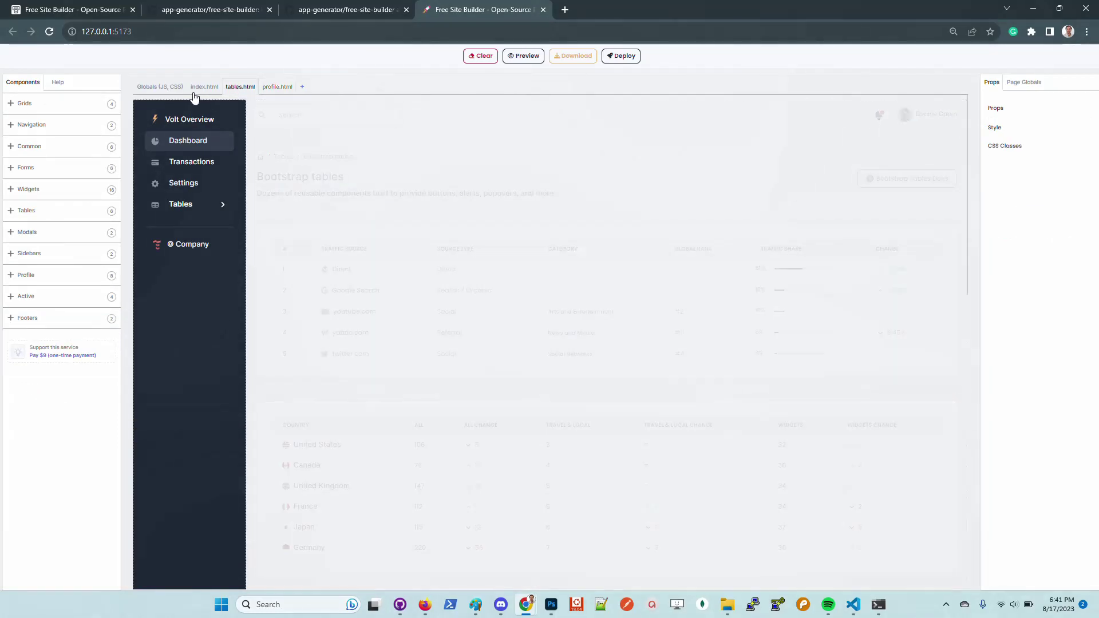
Review the index.html, profile.html and tables.html pages in turn from the navigation bar down to the footer
click(205, 87)
scroll(725, 280, down, 6)
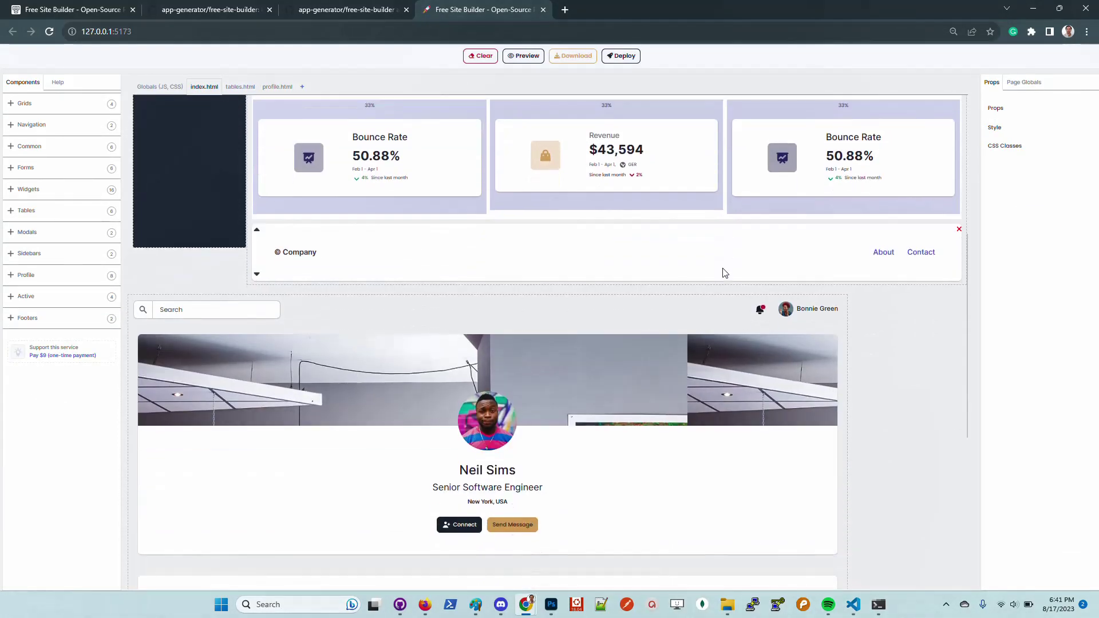
scroll(722, 272, up, 4)
scroll(329, 151, up, 2)
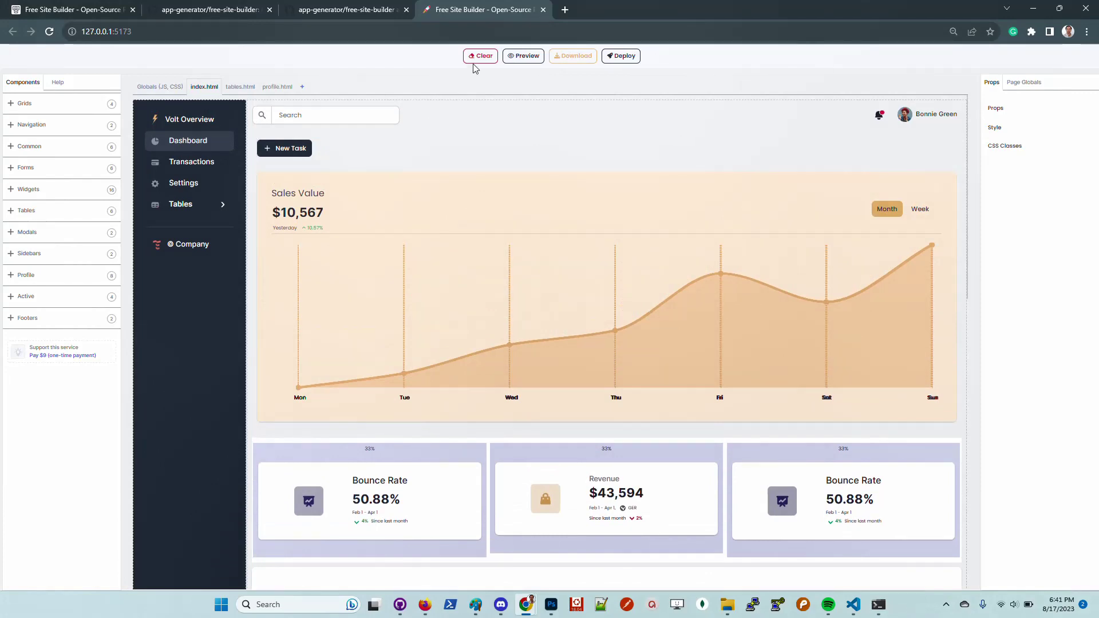
click(276, 88)
scroll(554, 282, down, 5)
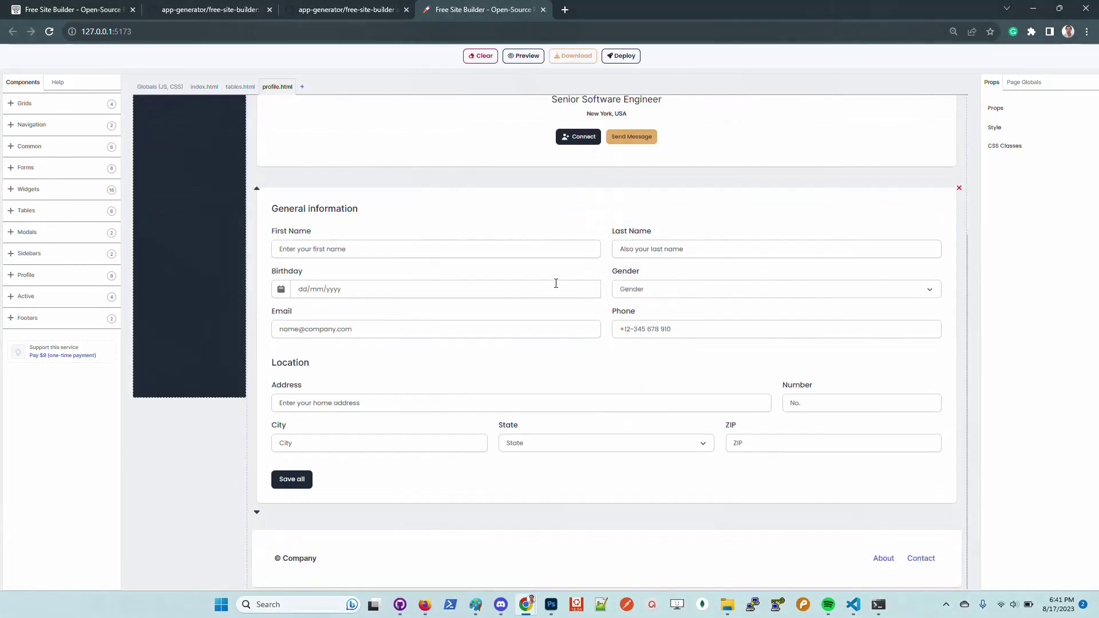
scroll(302, 267, up, 5)
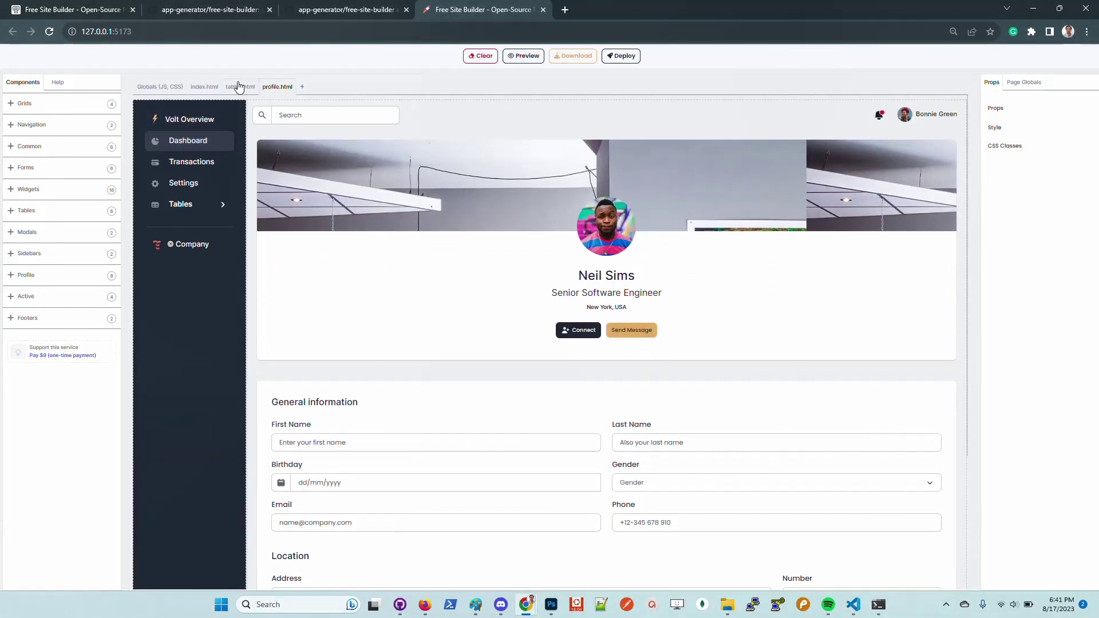
click(236, 87)
scroll(583, 311, down, 3)
scroll(584, 312, up, 3)
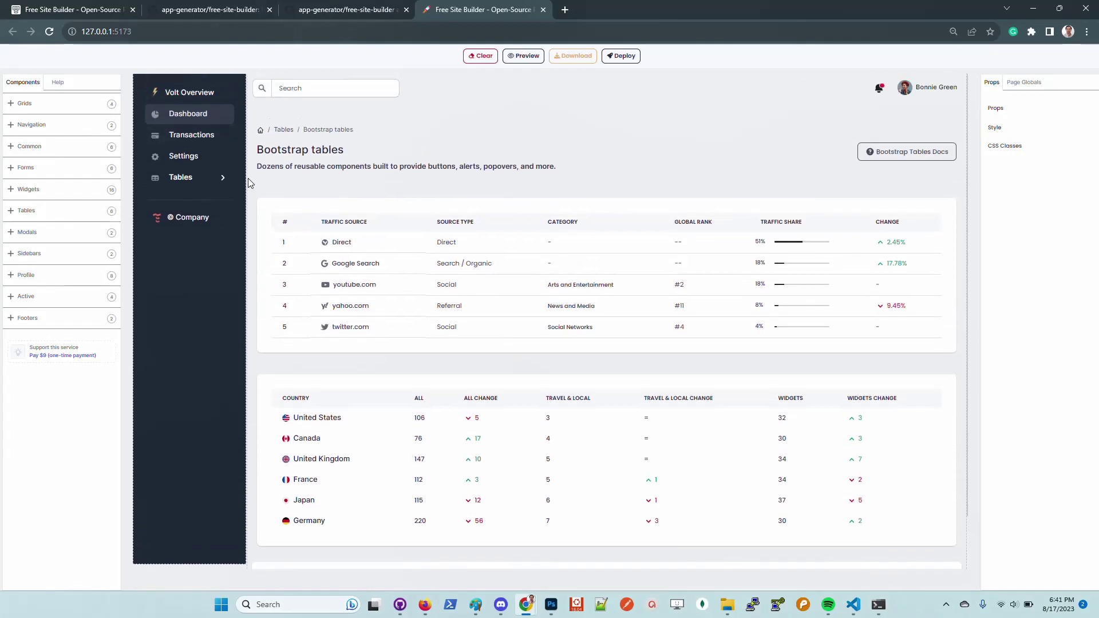
Return to index.html, select the New Task button and examine the chart, widget grid and footer
click(205, 87)
scroll(561, 405, down, 3)
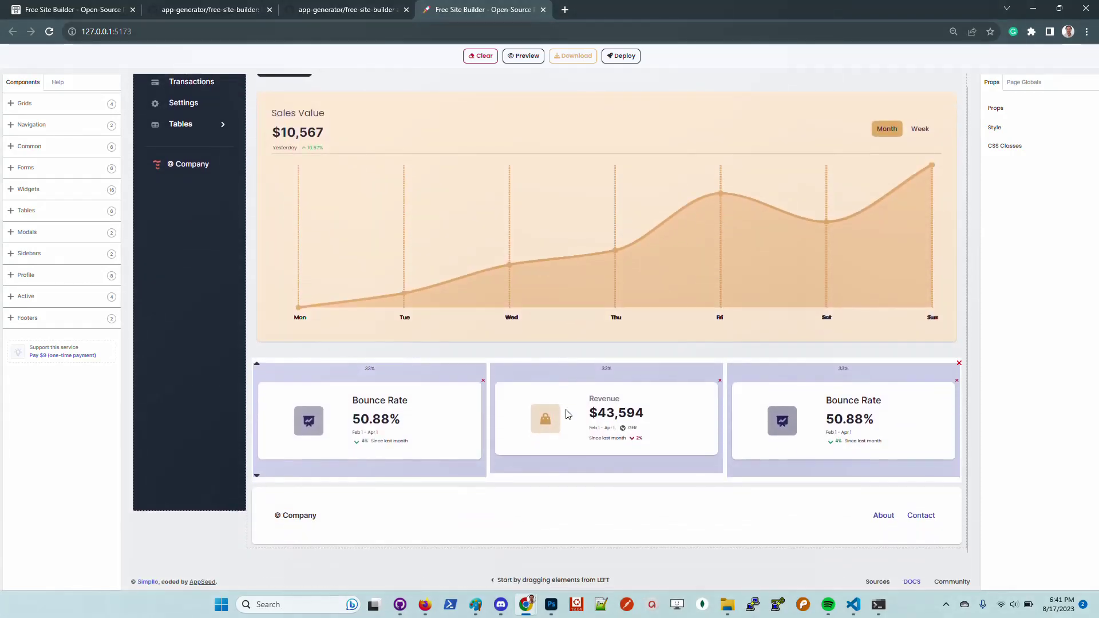
scroll(566, 416, up, 1)
scroll(562, 413, down, 1)
scroll(561, 412, up, 2)
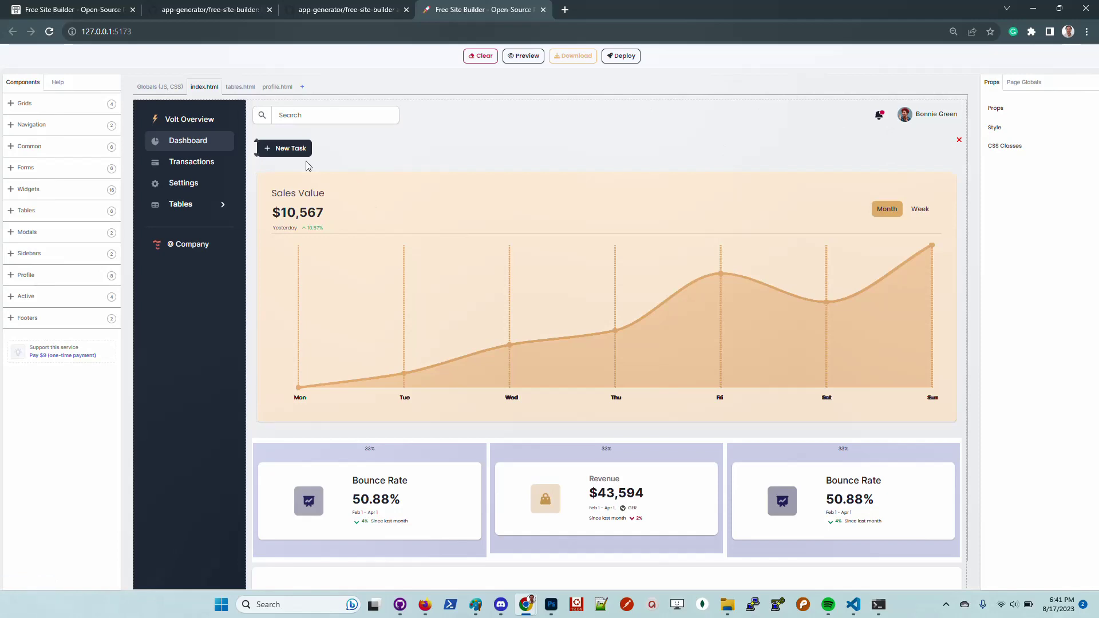
click(298, 149)
click(295, 150)
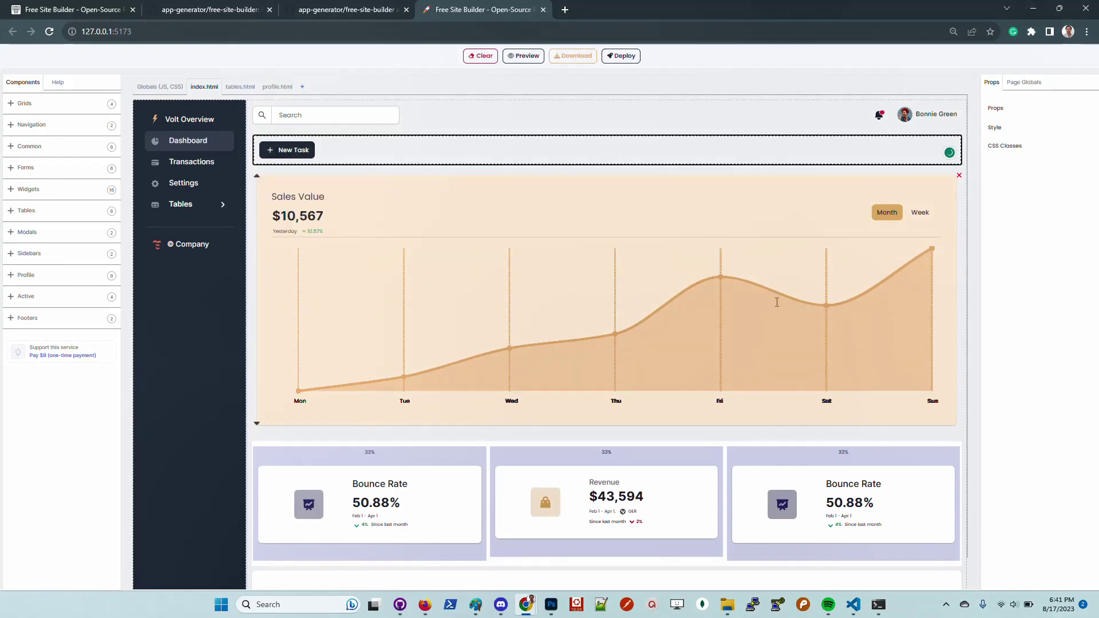
scroll(745, 284, down, 1)
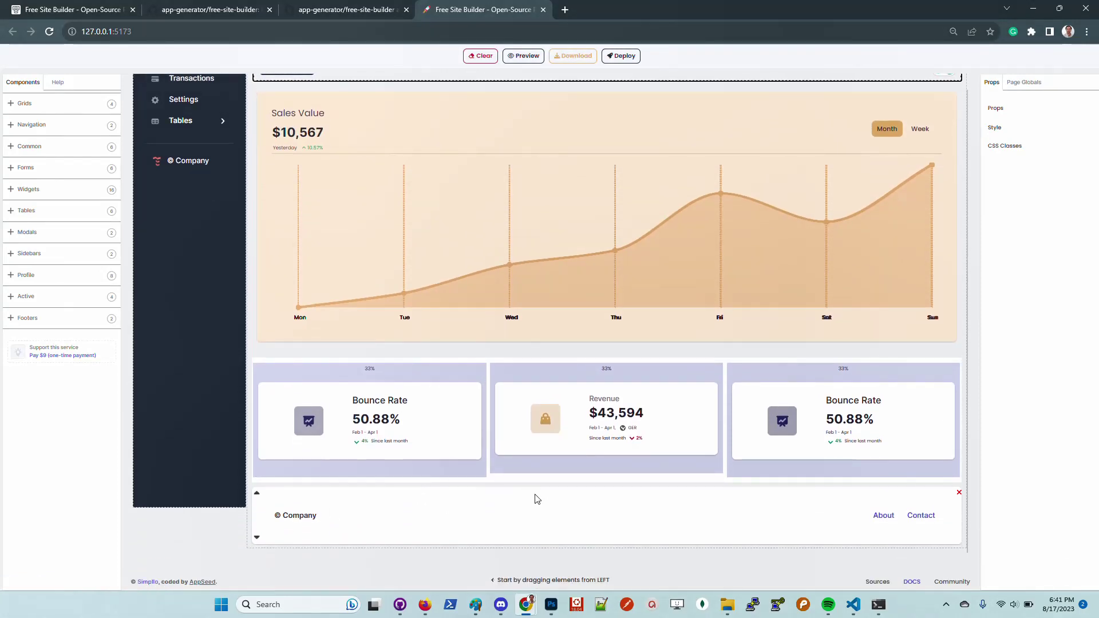
On tables.html, set the width of the traffic share progress bar in the Direct row to 99%
scroll(319, 161, up, 2)
click(240, 87)
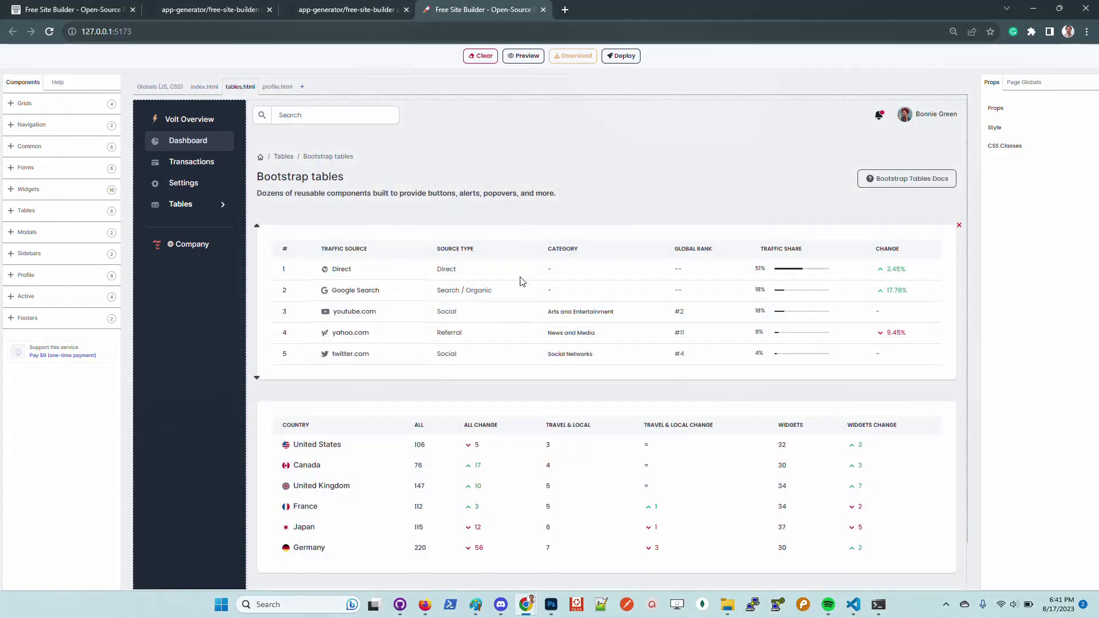
click(800, 270)
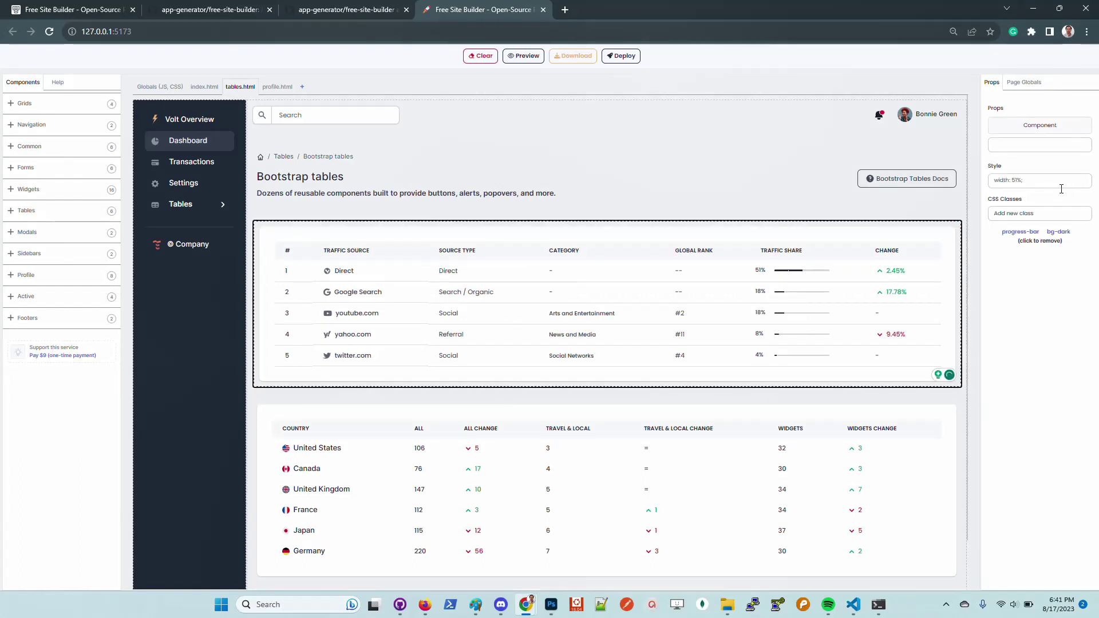
click(1036, 181)
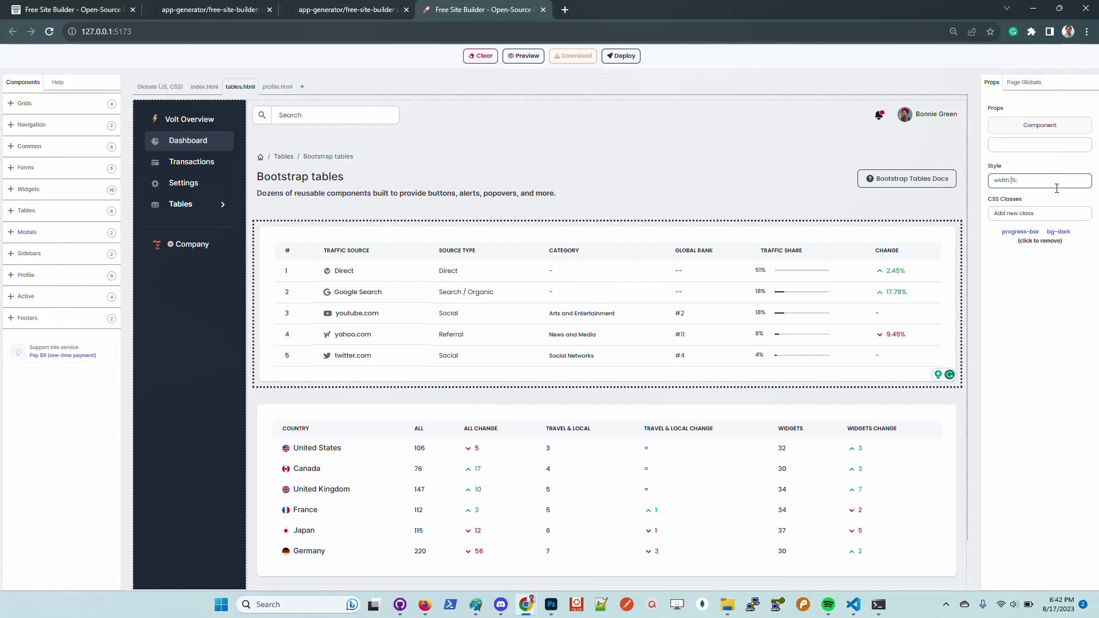
text(99)
click(803, 278)
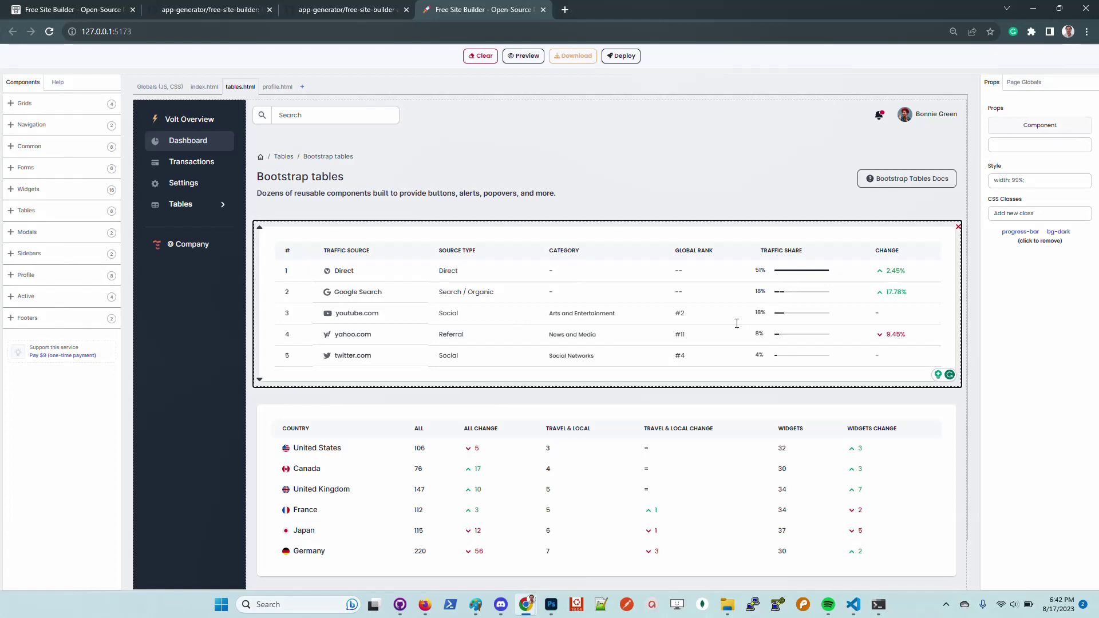
Change the Google Search row's change value to 99%
click(887, 292)
click(1036, 147)
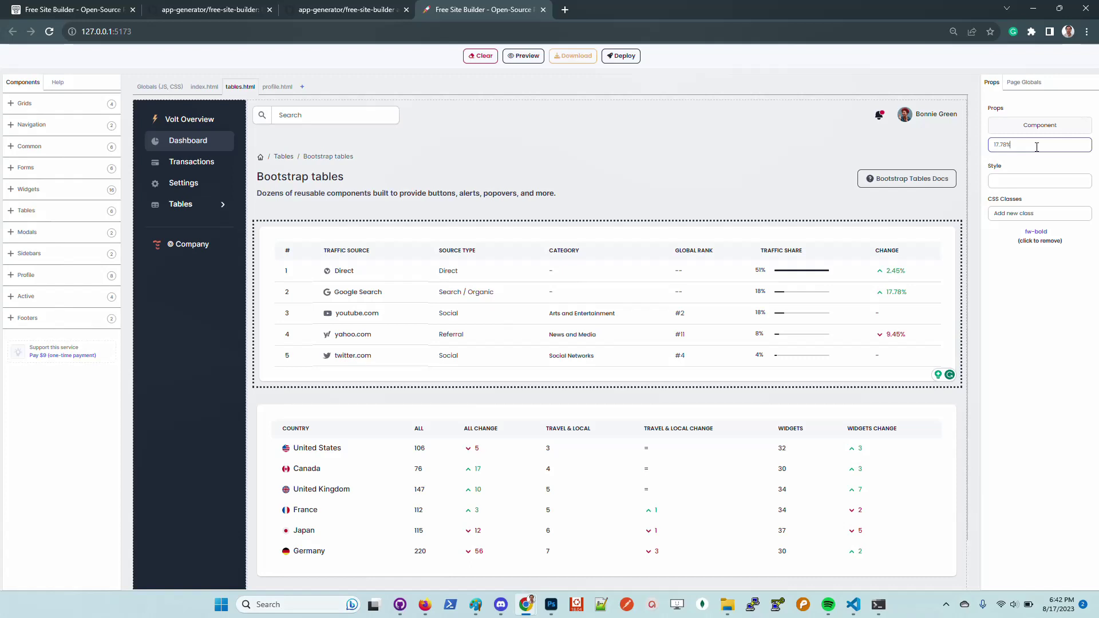
triple_click(1036, 147)
text(99)
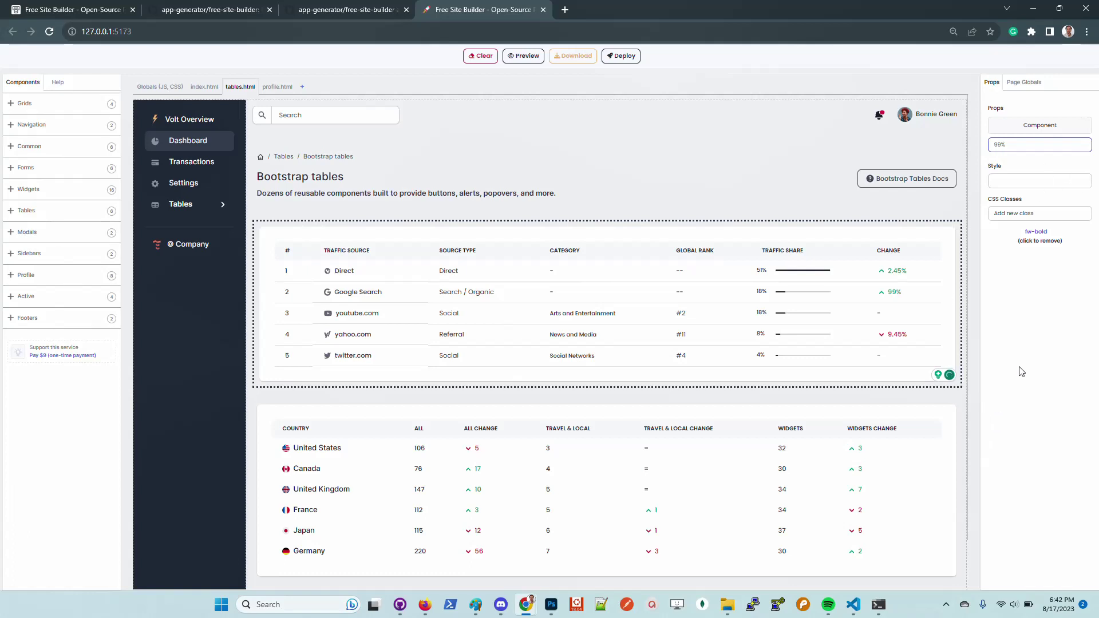
click(1001, 375)
Review profile.html from the profile card down to the General information form and footer
click(275, 88)
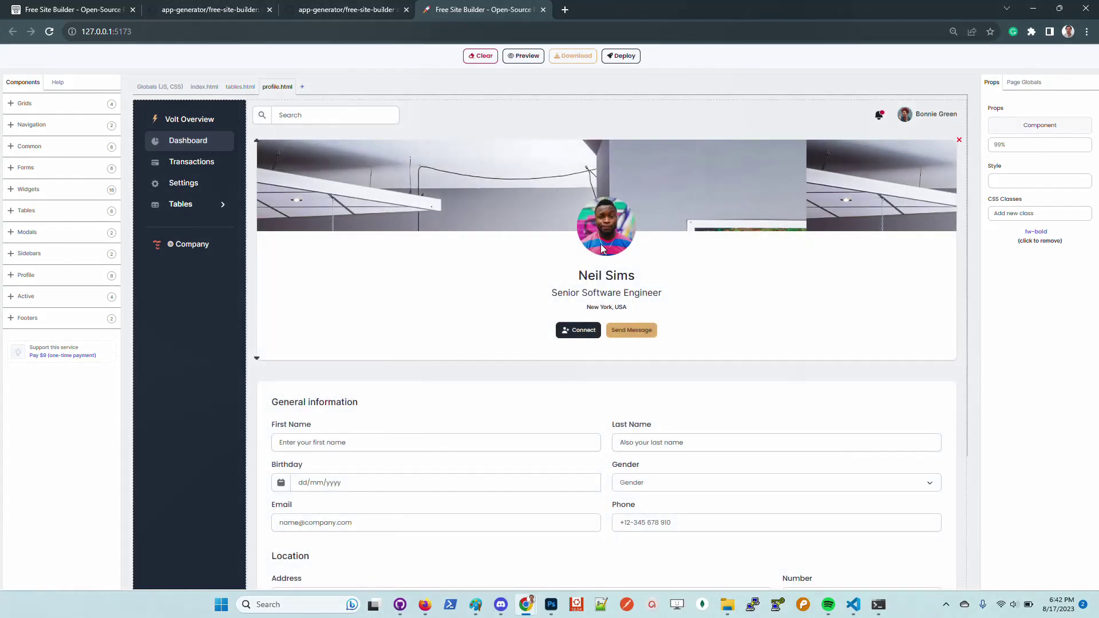
scroll(404, 399, down, 4)
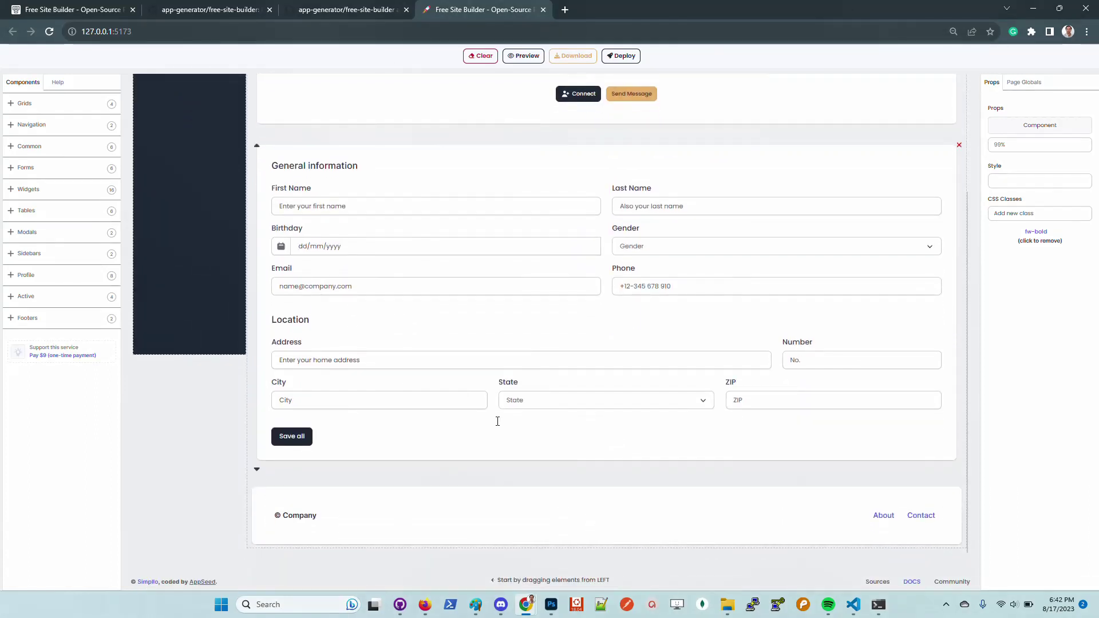
scroll(559, 257, up, 2)
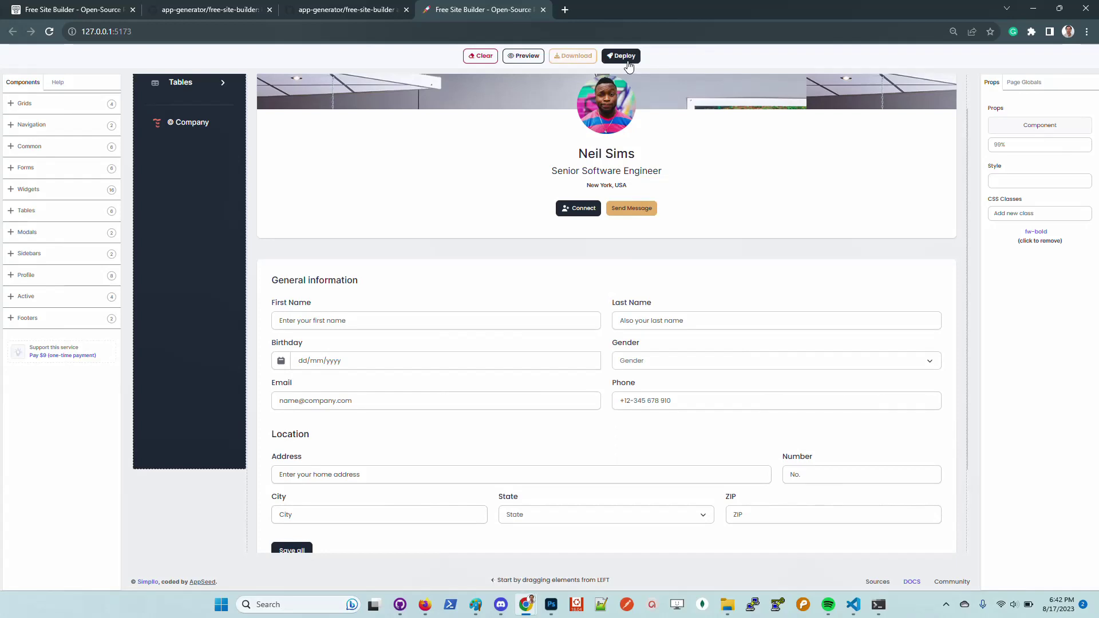
scroll(500, 372, up, 2)
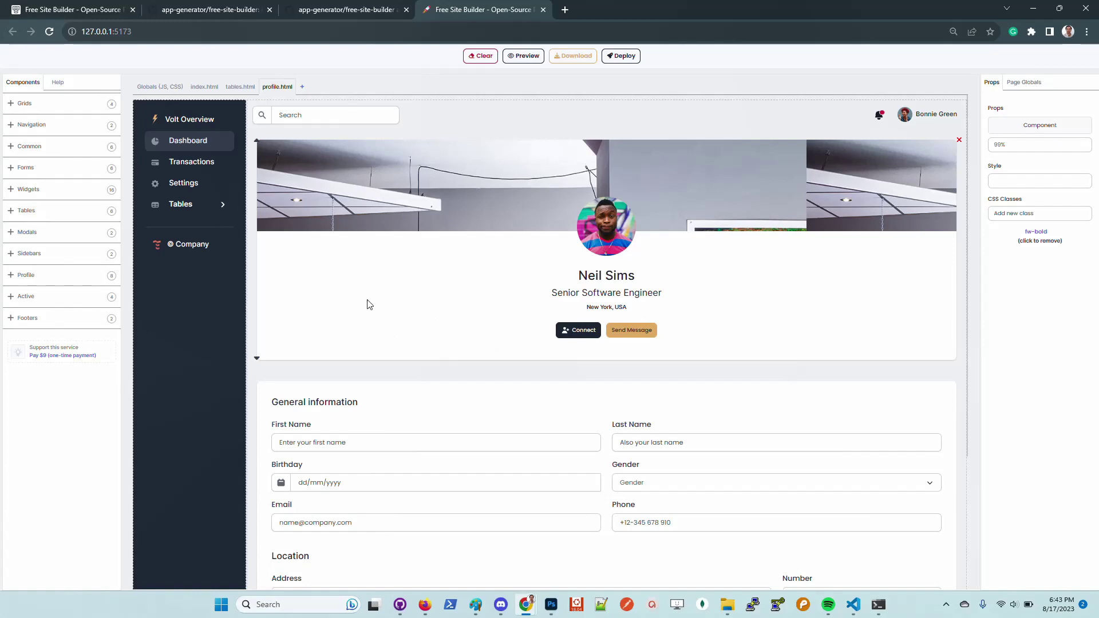
Look over the free-site-builder GitHub repository tabs, including the kit-volt branch, and return to the local builder
click(217, 9)
scroll(148, 229, up, 8)
scroll(146, 244, up, 4)
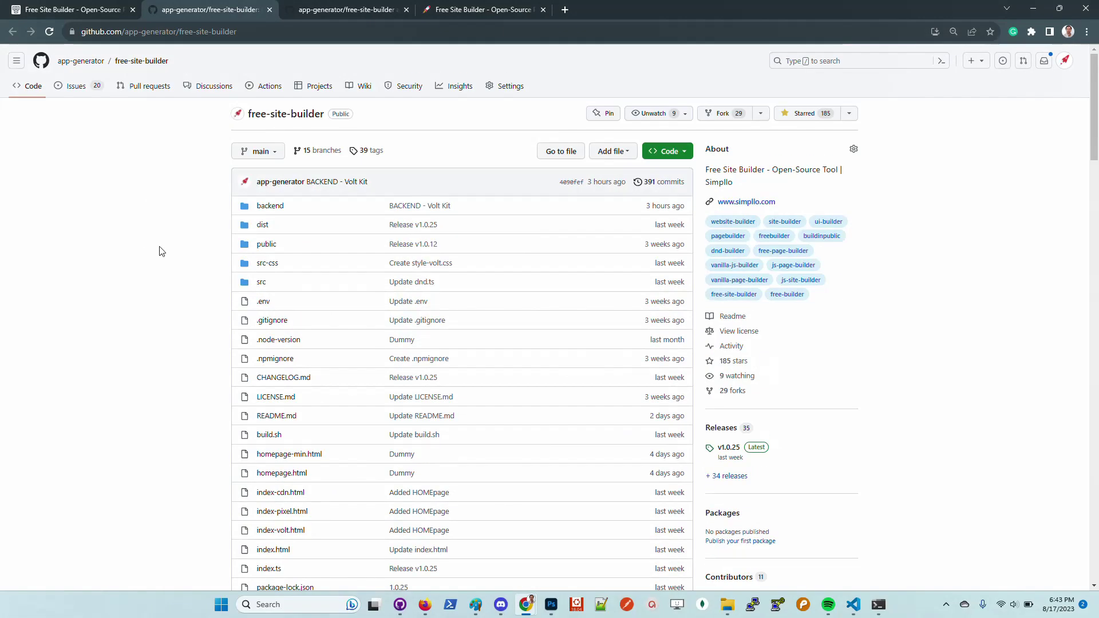
click(349, 10)
click(484, 9)
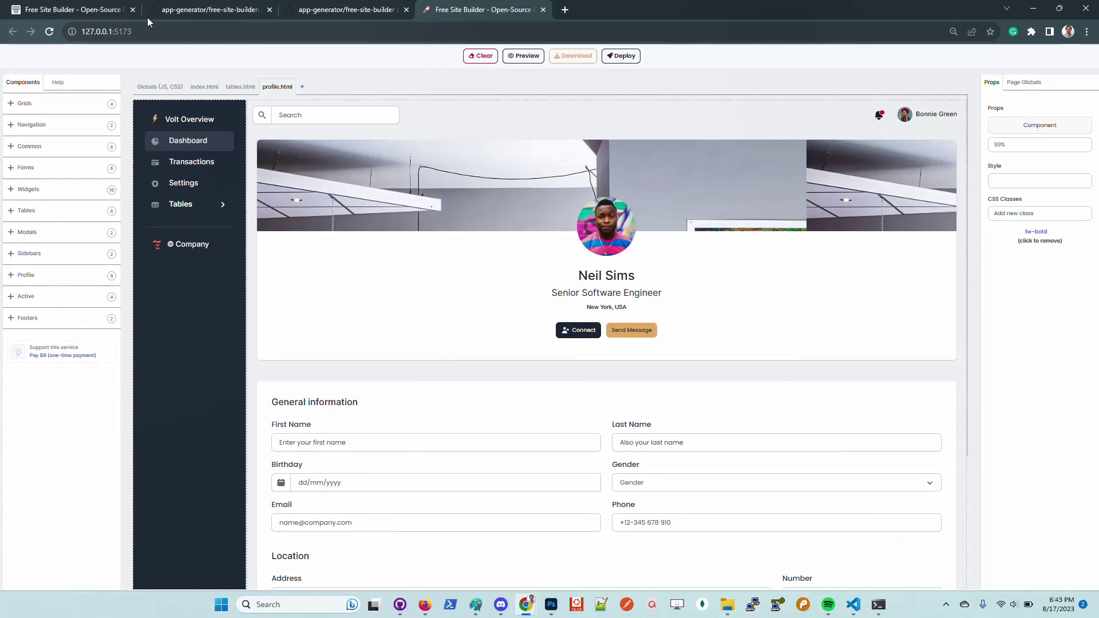
Look through the builders on the Simpllo home page and open the BS5 Site Builder in an incognito window
click(80, 10)
scroll(201, 340, up, 5)
scroll(265, 372, down, 4)
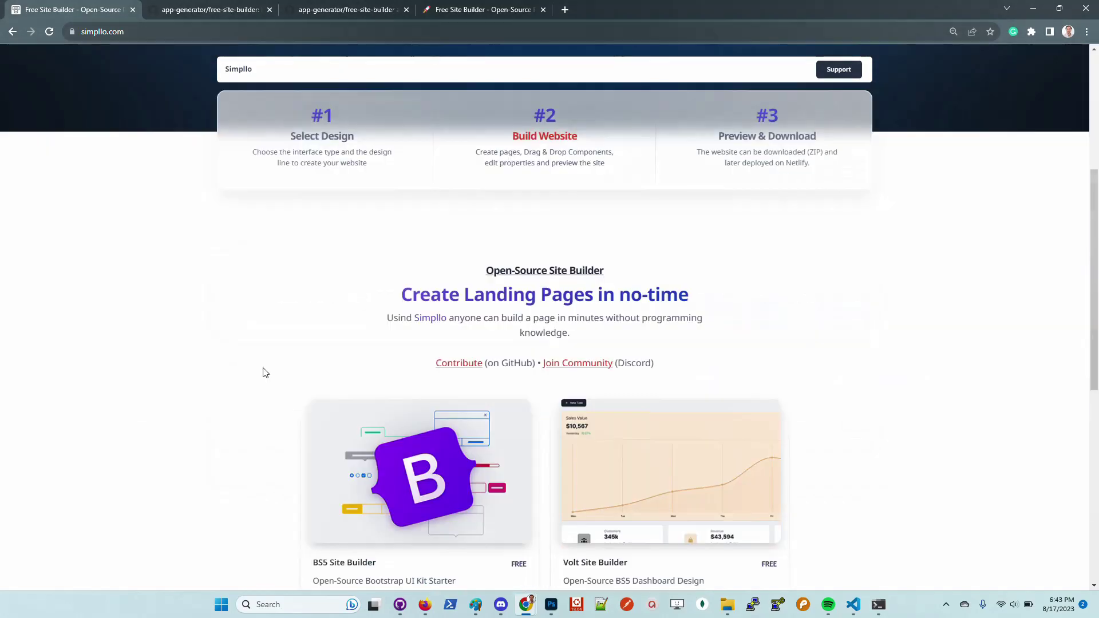
scroll(265, 373, down, 5)
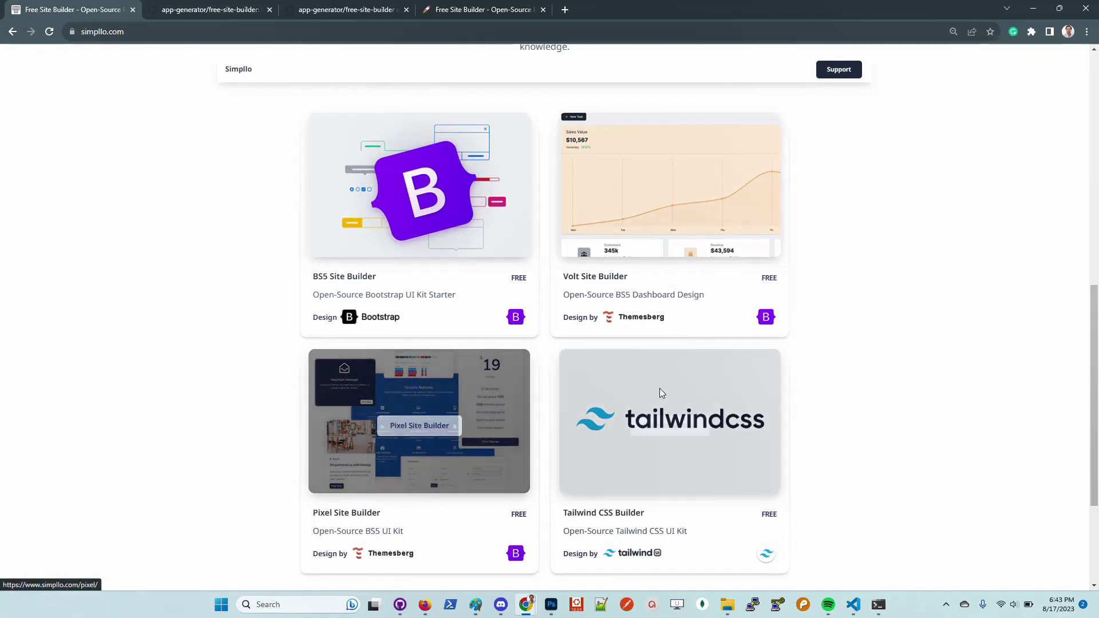
right_click(420, 195)
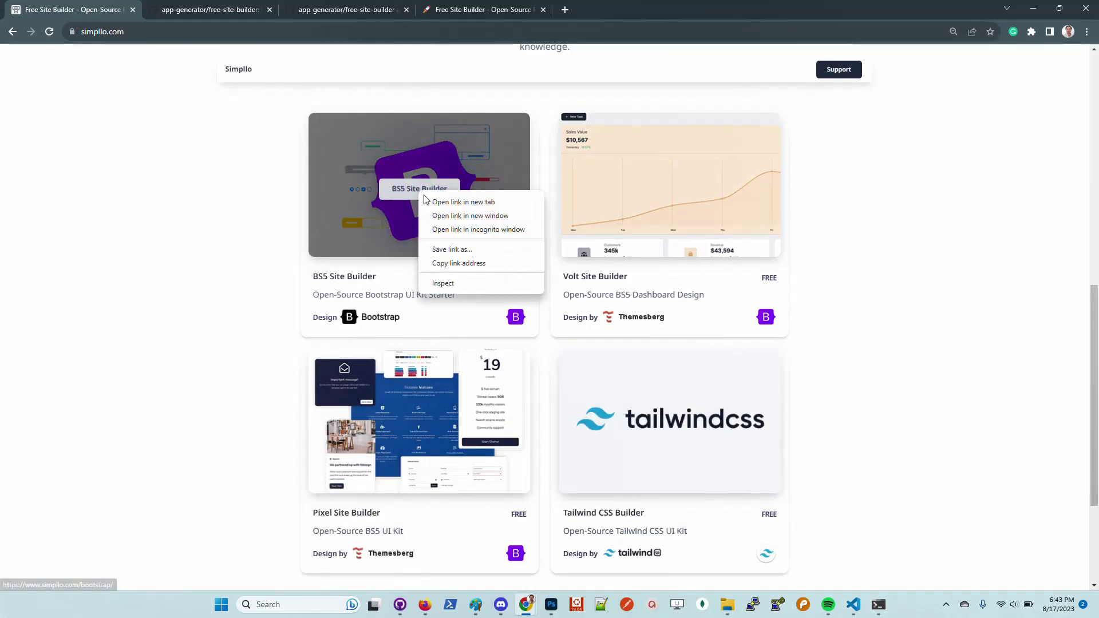
click(447, 231)
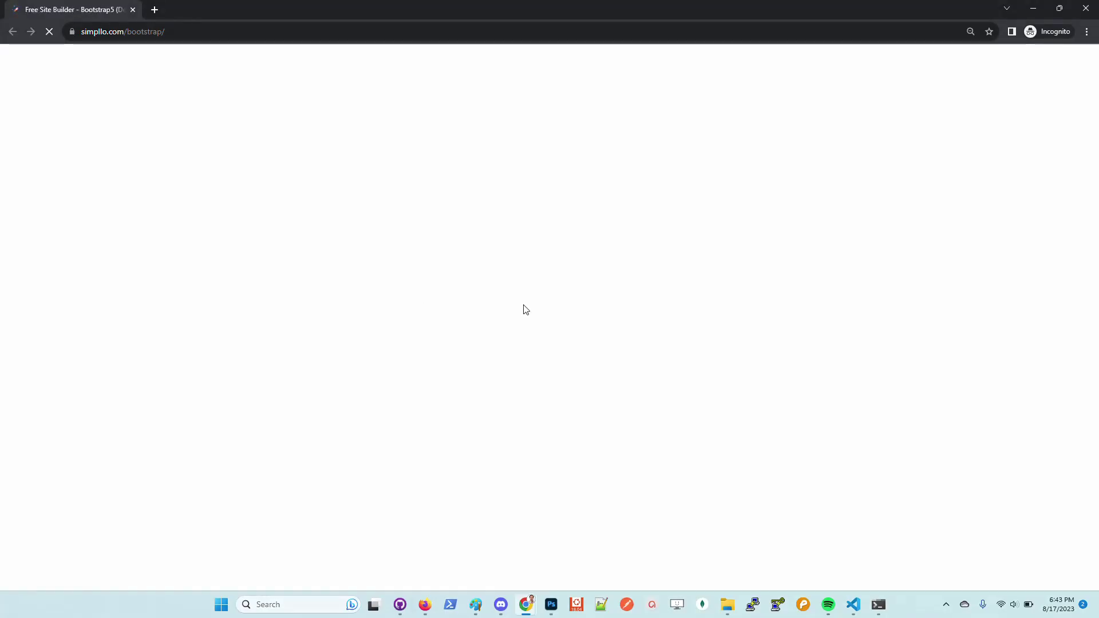
Add the navbar with Home, About and Blog links to the empty index.html
click(47, 114)
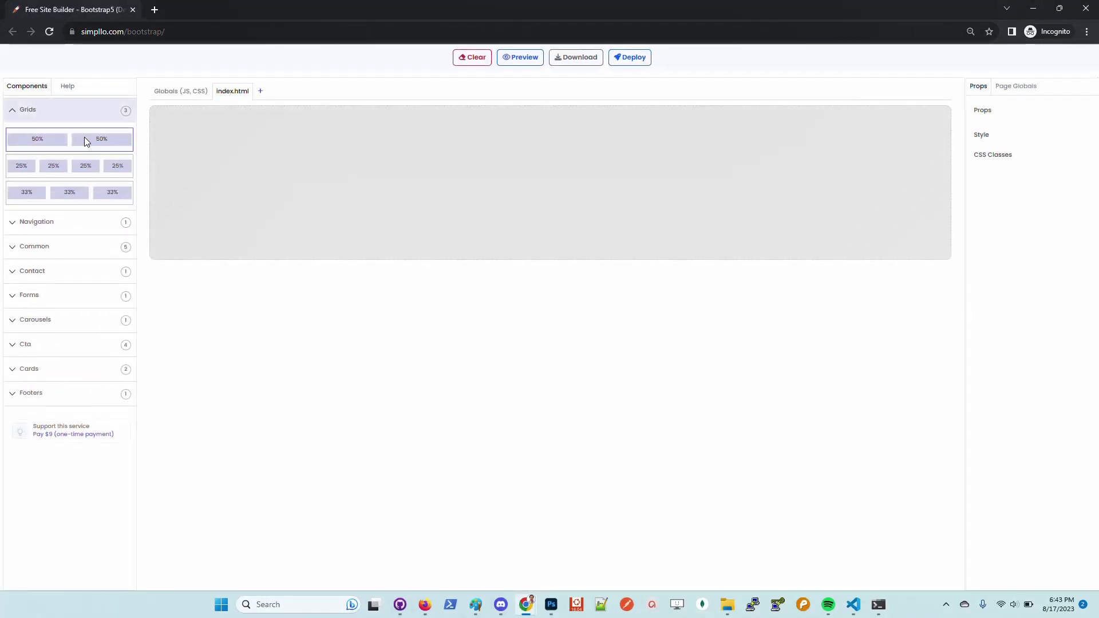
click(67, 224)
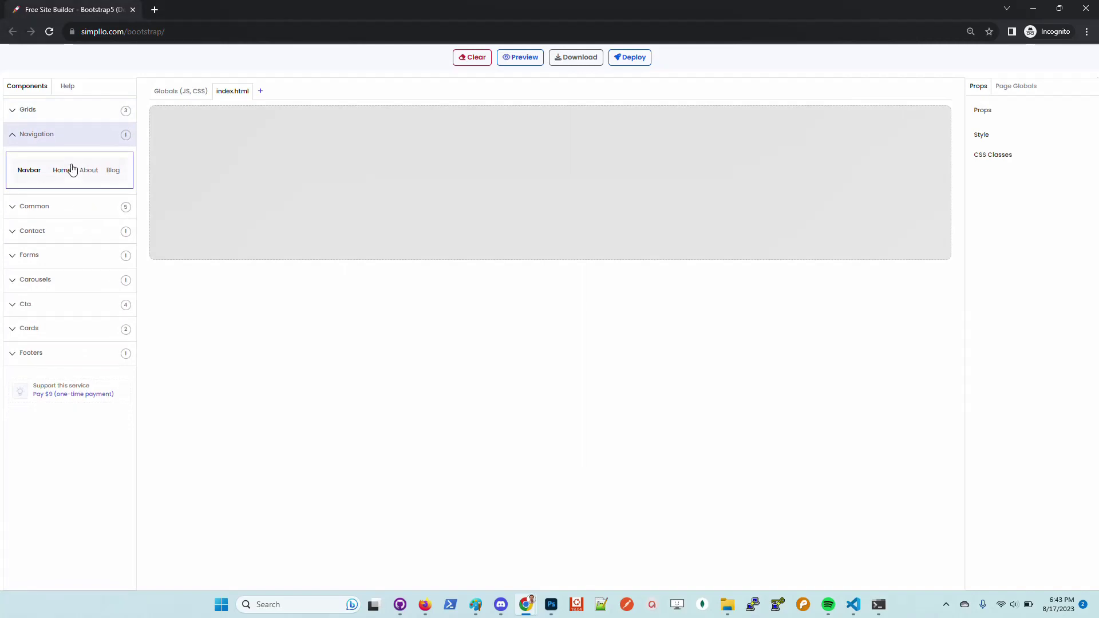
drag(71, 167, 185, 214)
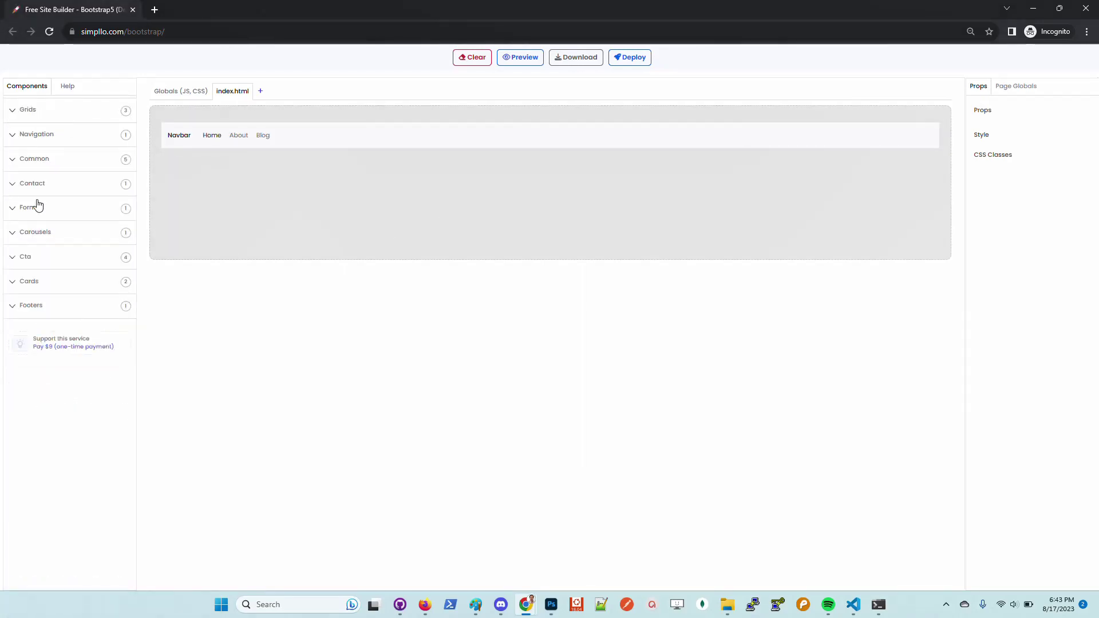
Add the Contact form below the navbar and the MyCompany footer beneath it
click(66, 185)
drag(72, 216, 318, 181)
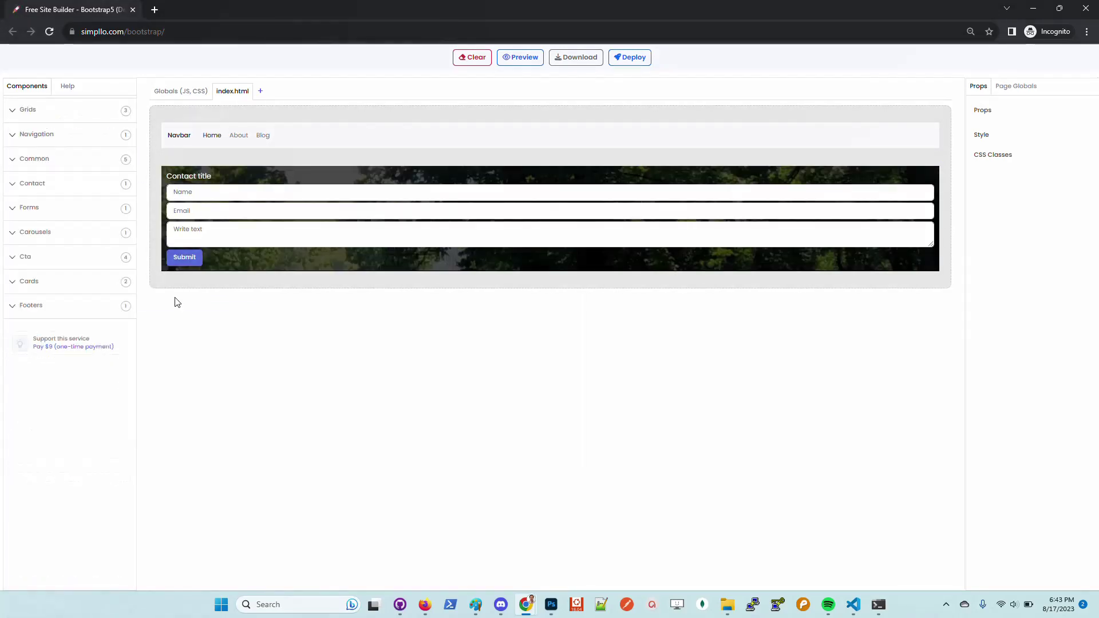
click(61, 308)
drag(63, 343, 314, 331)
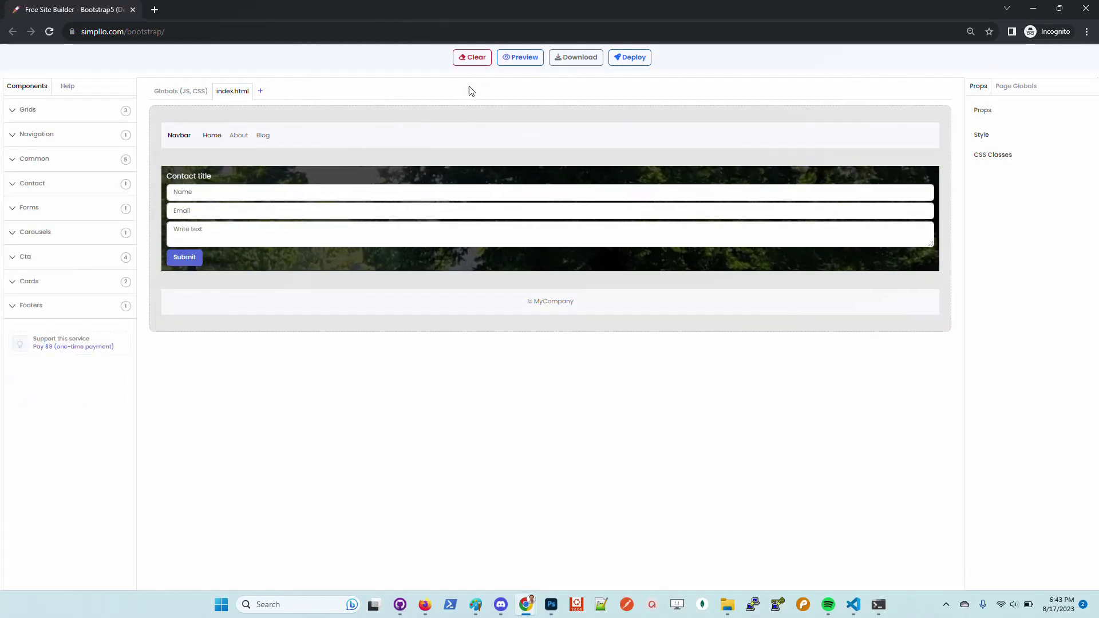
Clear all data from the BS5 Site Builder page and close the incognito window
click(472, 56)
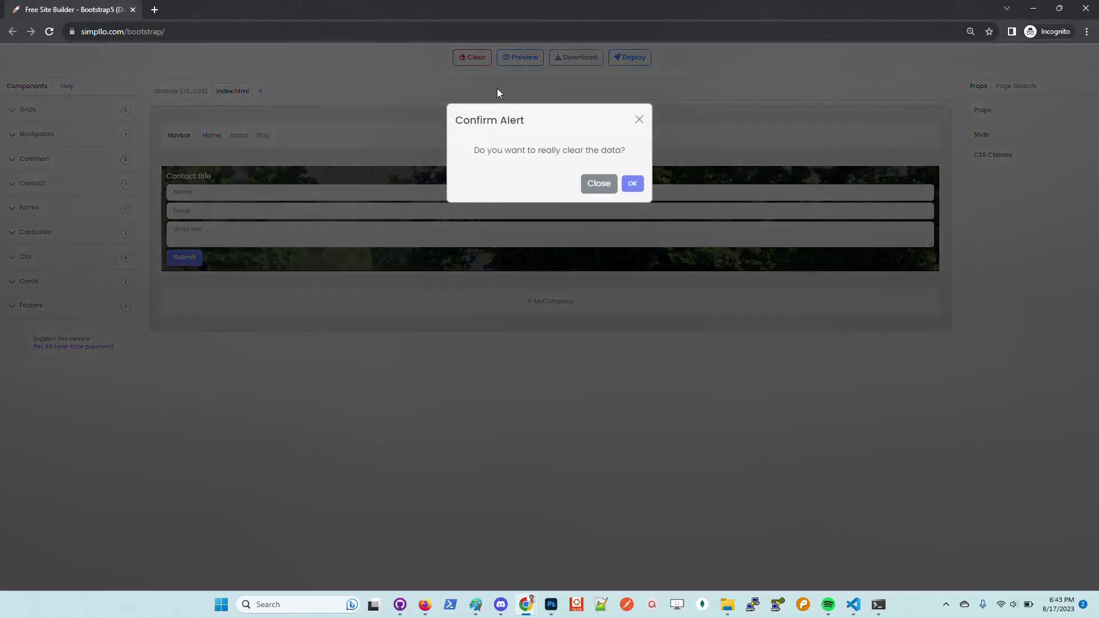
click(632, 184)
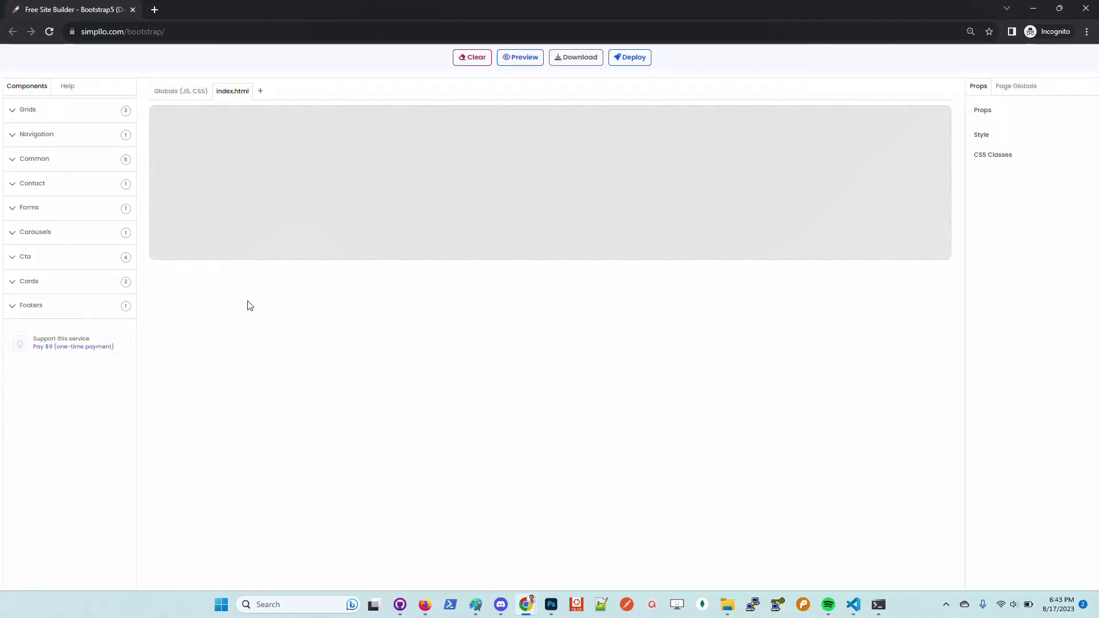
click(1085, 8)
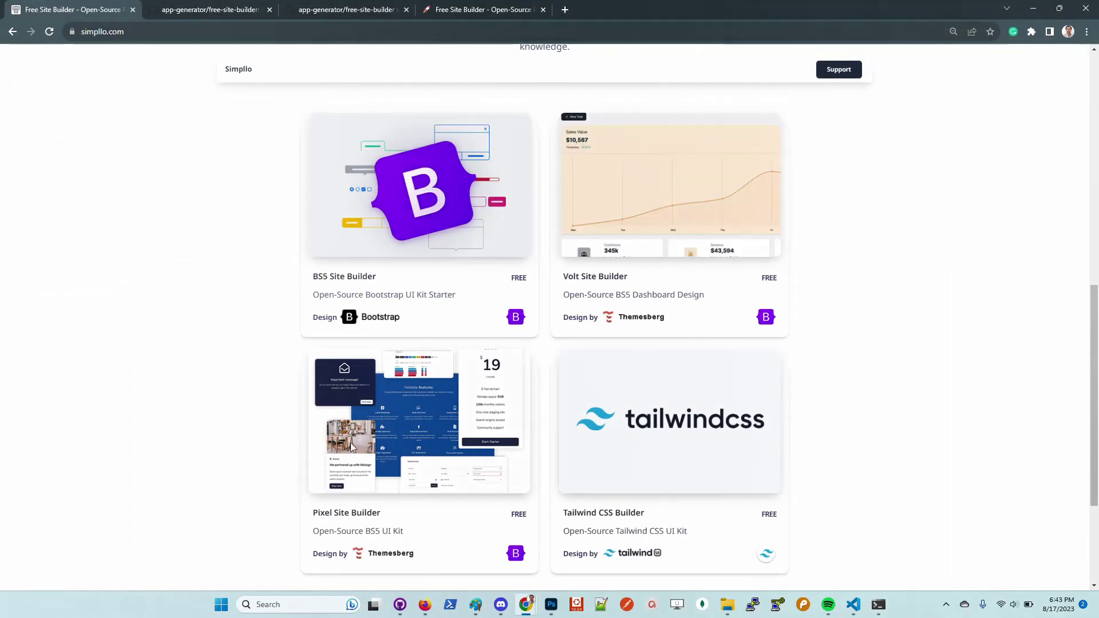
Open the Pixel Site Builder in an incognito window and add the dark navbar to index.html
right_click(404, 429)
click(471, 464)
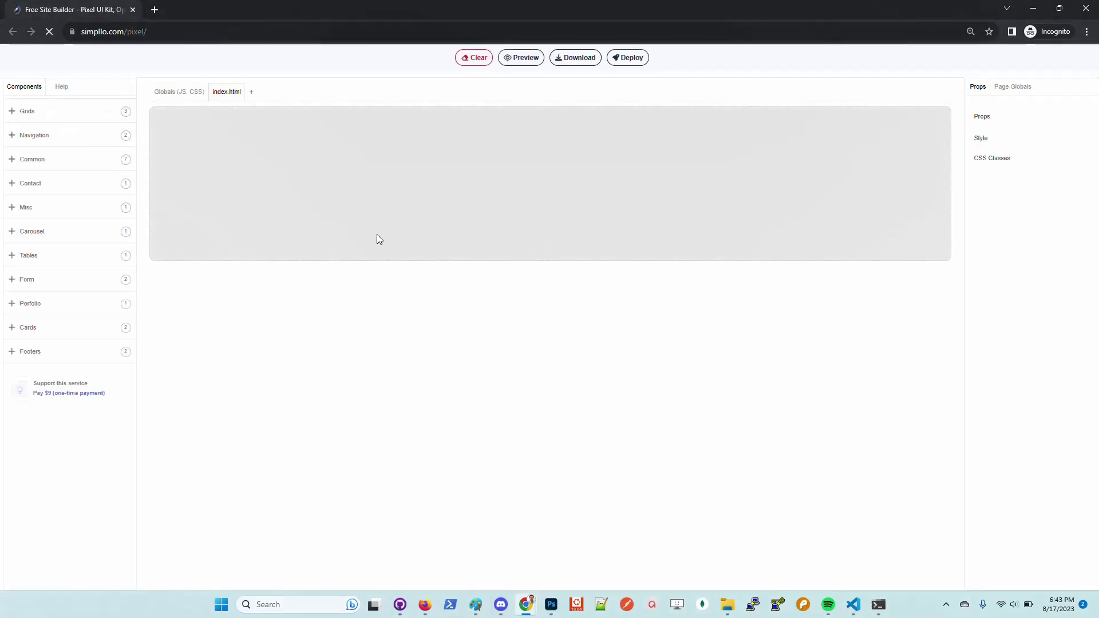
key(ctrl+plus)
click(74, 147)
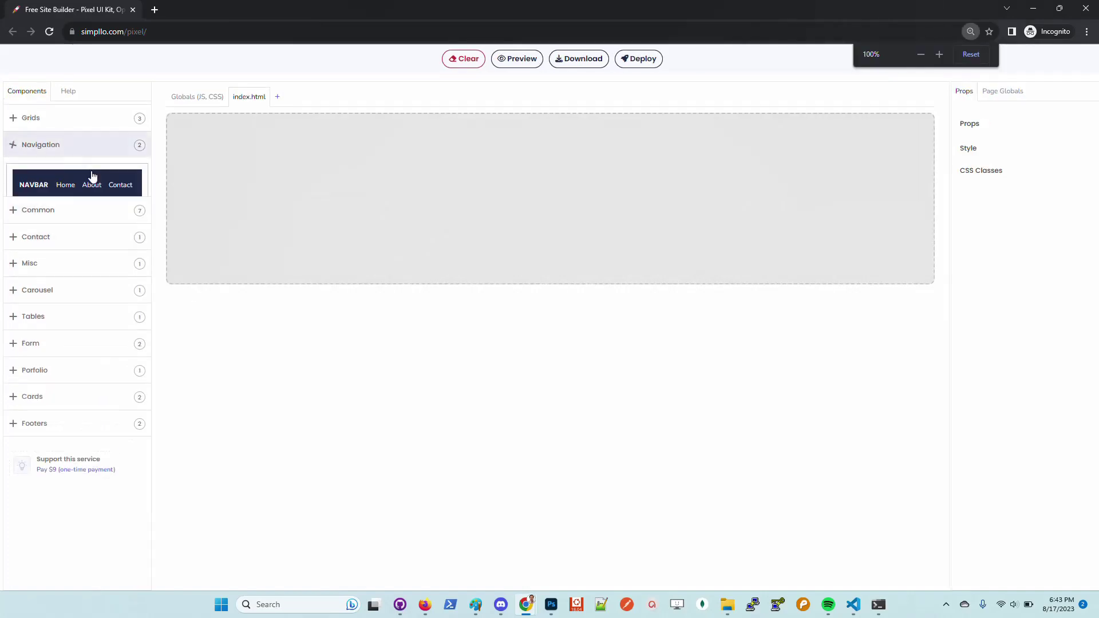
drag(98, 177, 312, 223)
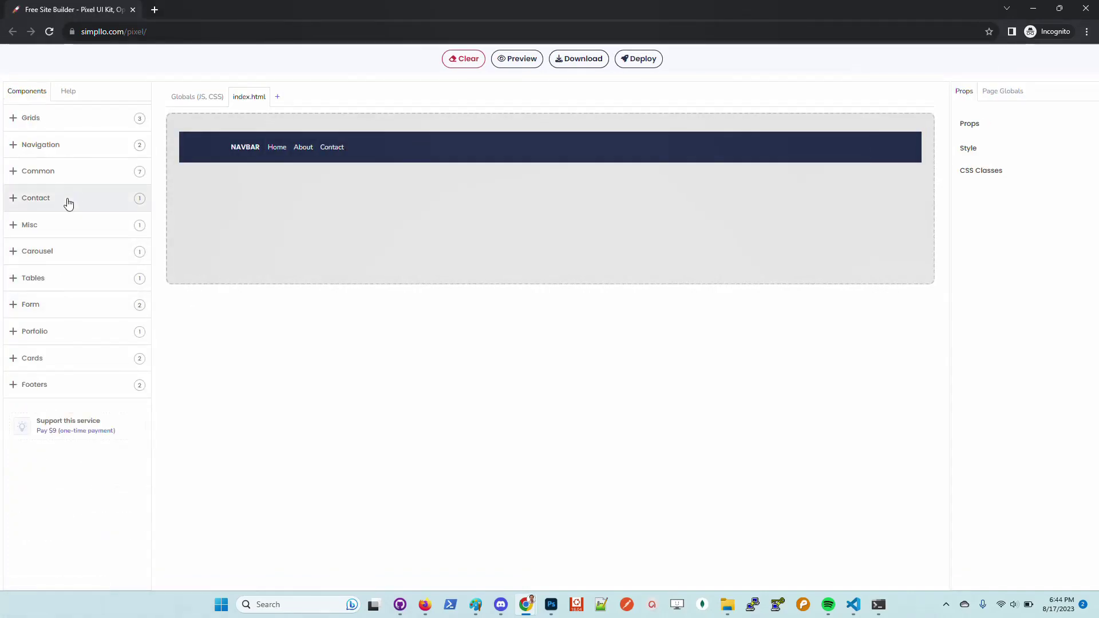
Browse the Pixel kit's Cards, Porfolio, Tables, Carousel and Misc components
click(61, 361)
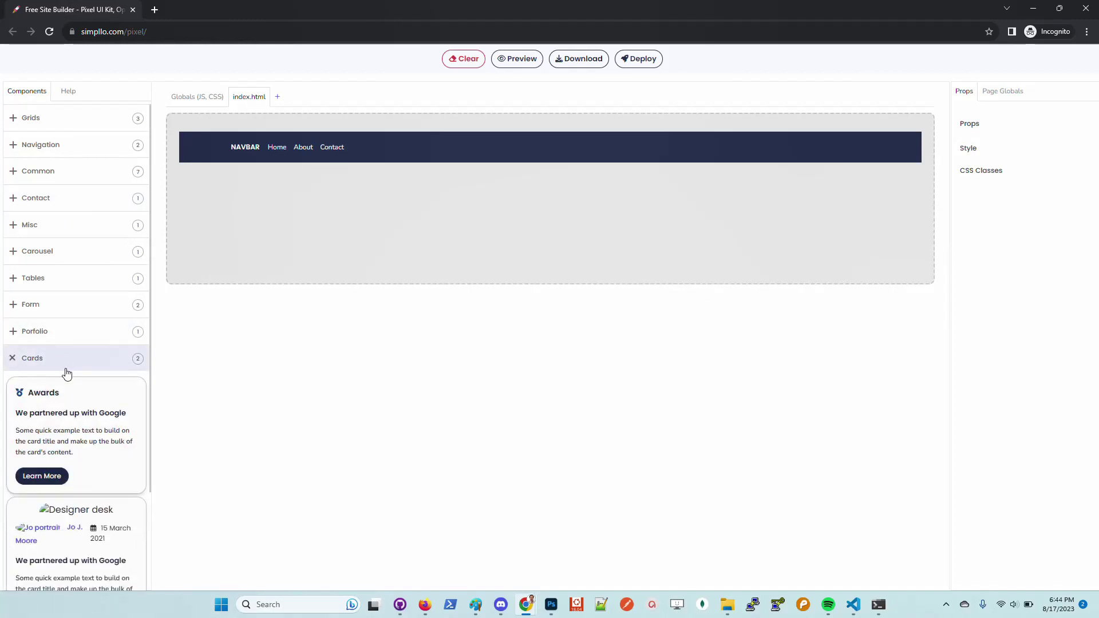
scroll(90, 424, down, 3)
scroll(88, 418, up, 3)
click(77, 331)
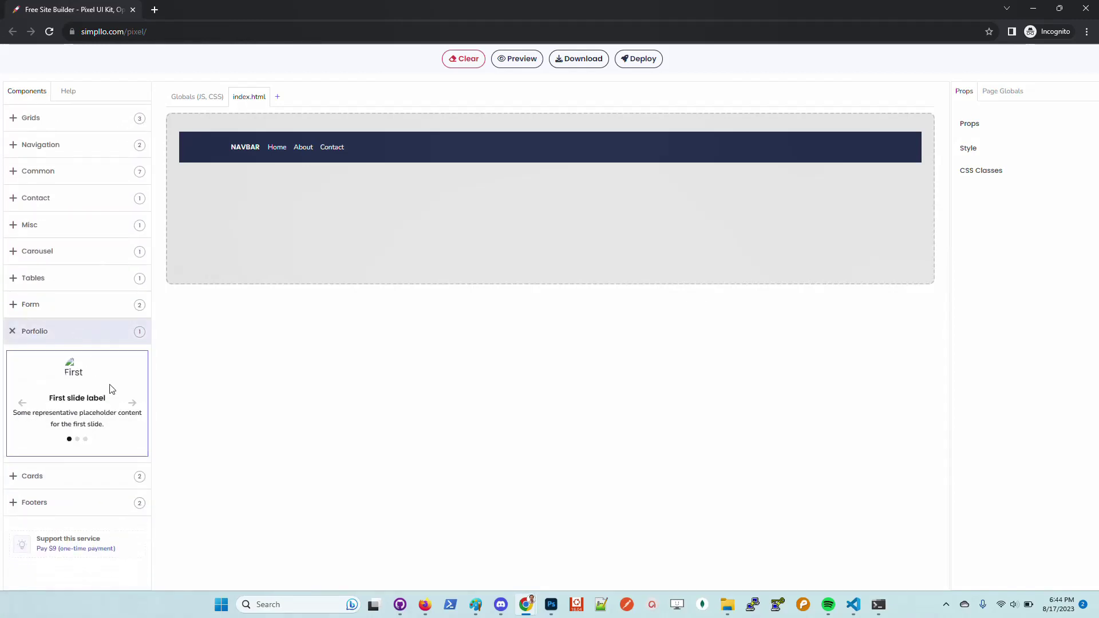
click(85, 282)
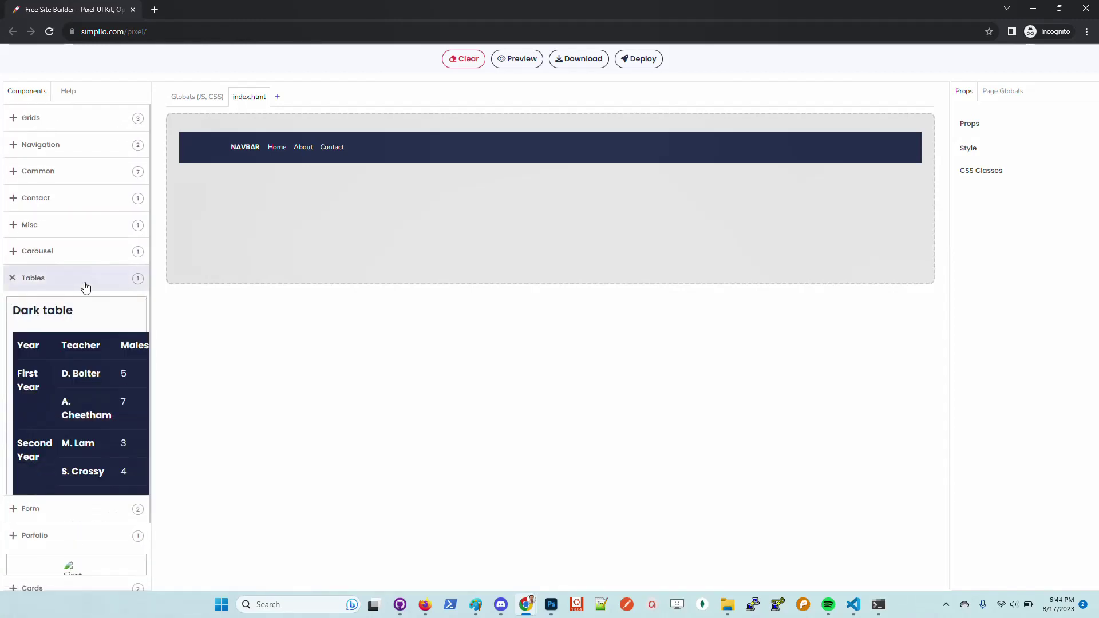
click(67, 250)
click(61, 228)
Add the dark Contact form below the navbar and place a footer component beneath it
click(67, 198)
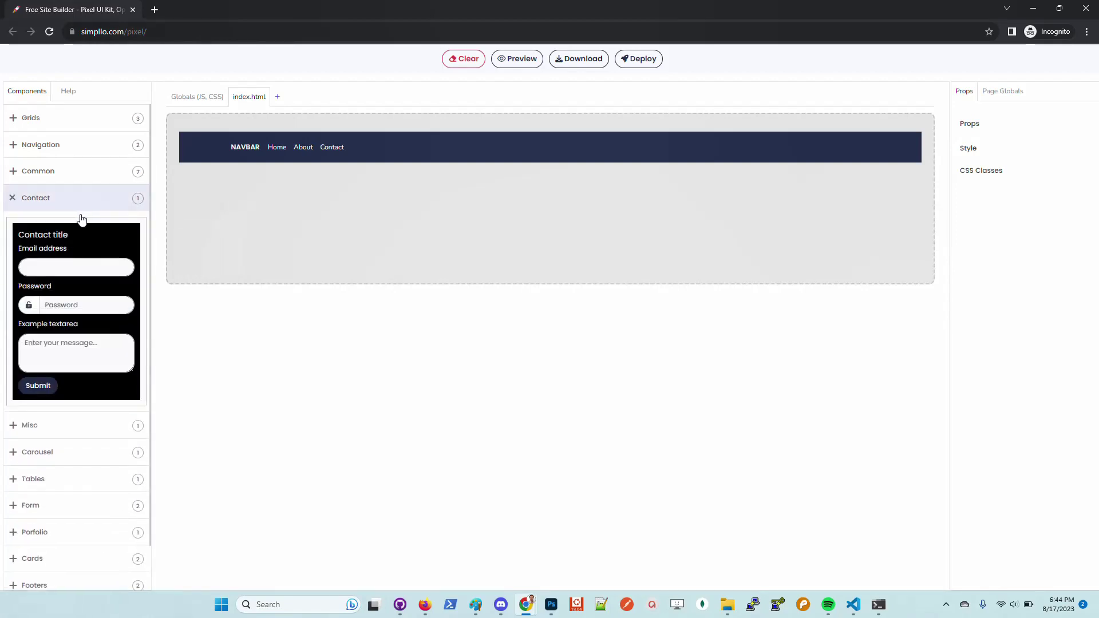
drag(87, 225, 264, 378)
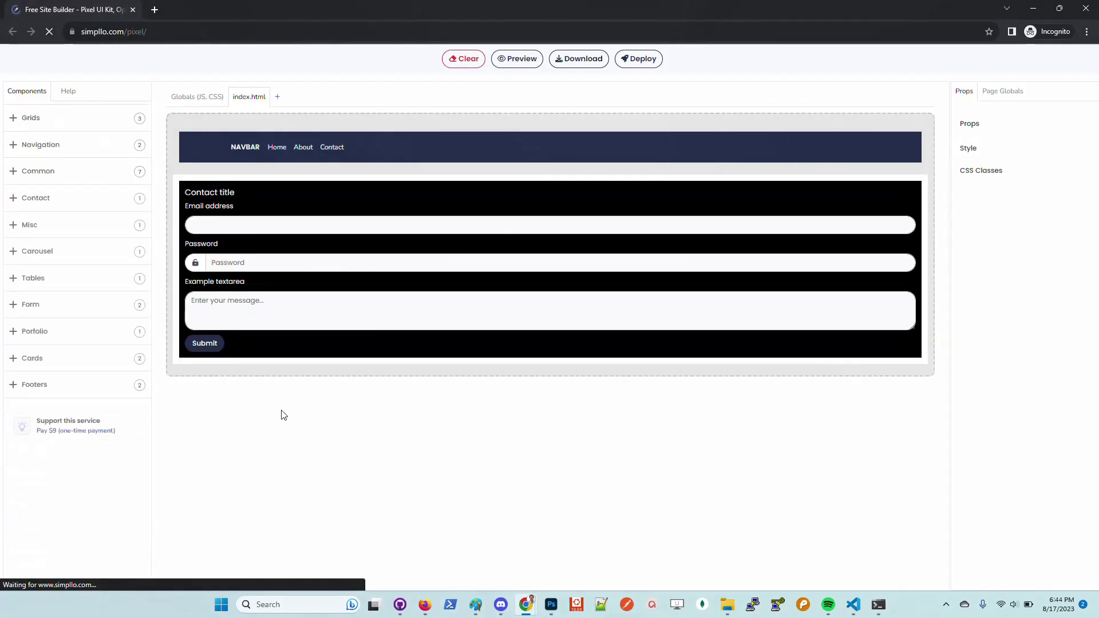
click(86, 385)
drag(83, 463, 321, 400)
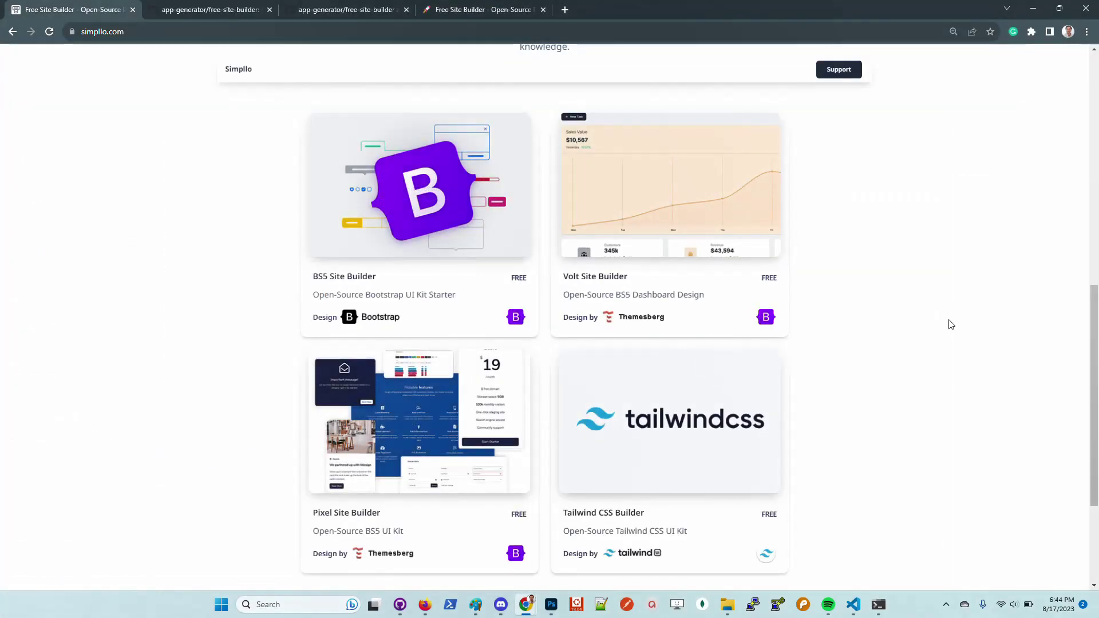
Review the Simpllo home page and the kit-volt branch on GitHub, and return to the local Volt builder
scroll(947, 321, up, 10)
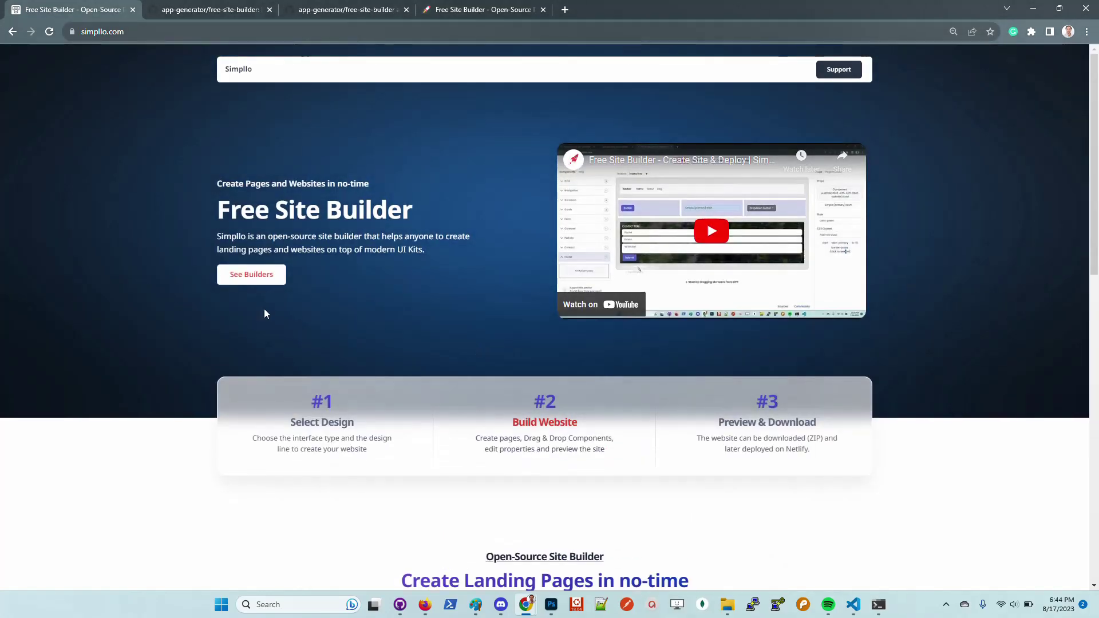
scroll(265, 313, down, 10)
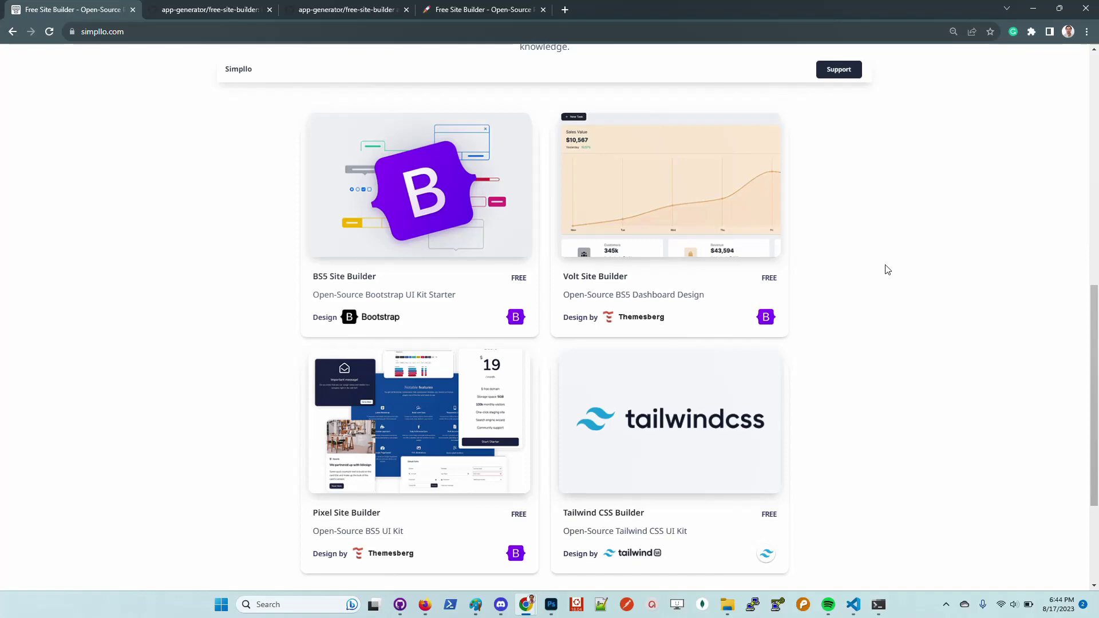
click(370, 10)
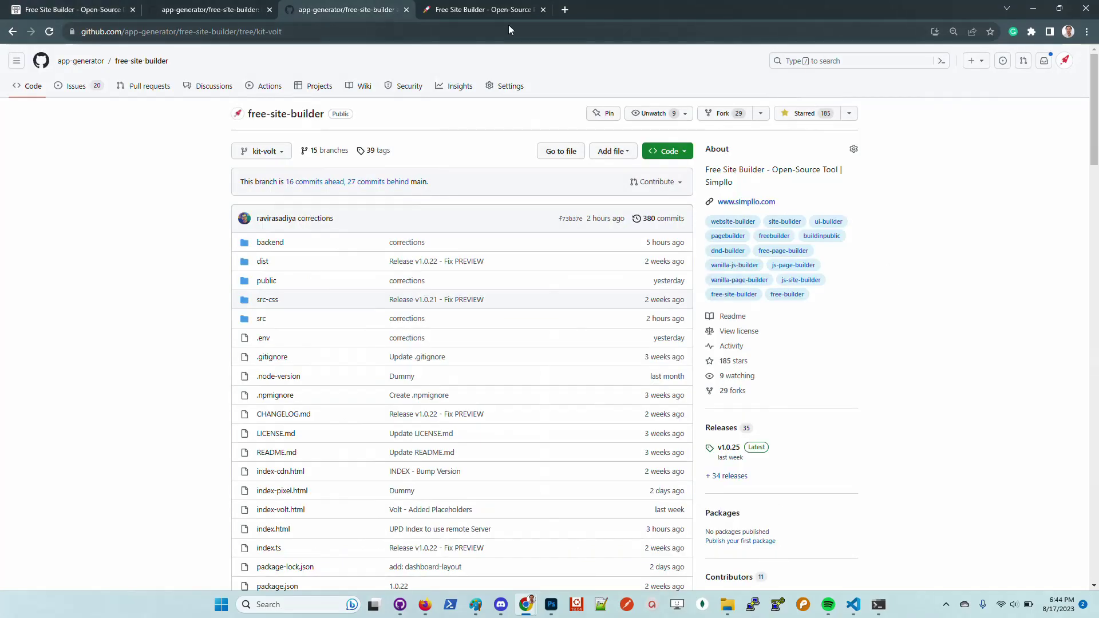
click(504, 10)
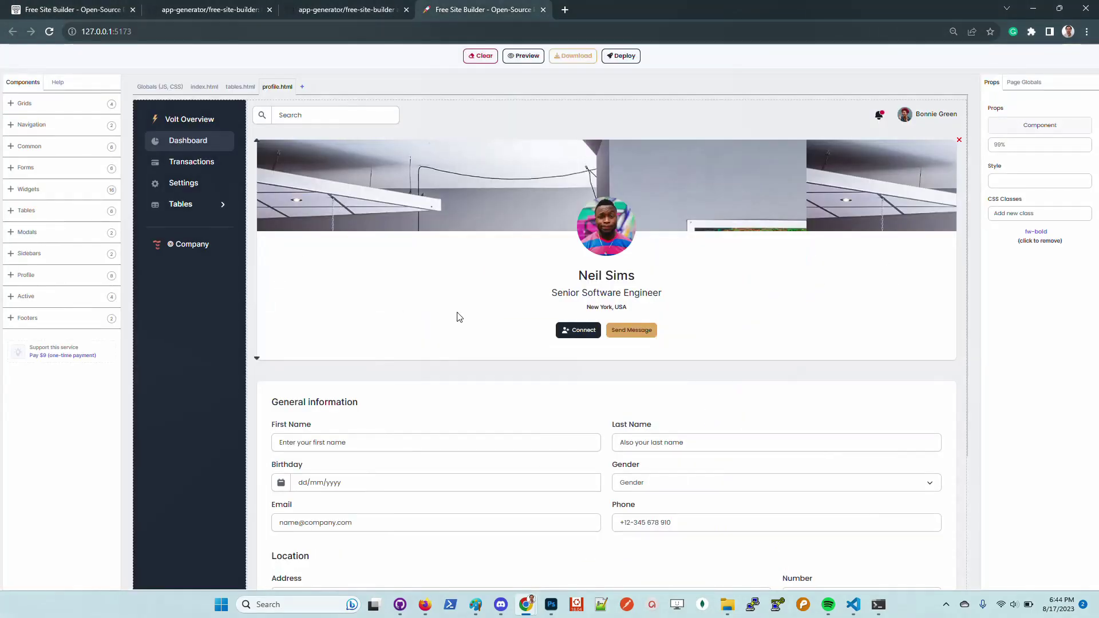